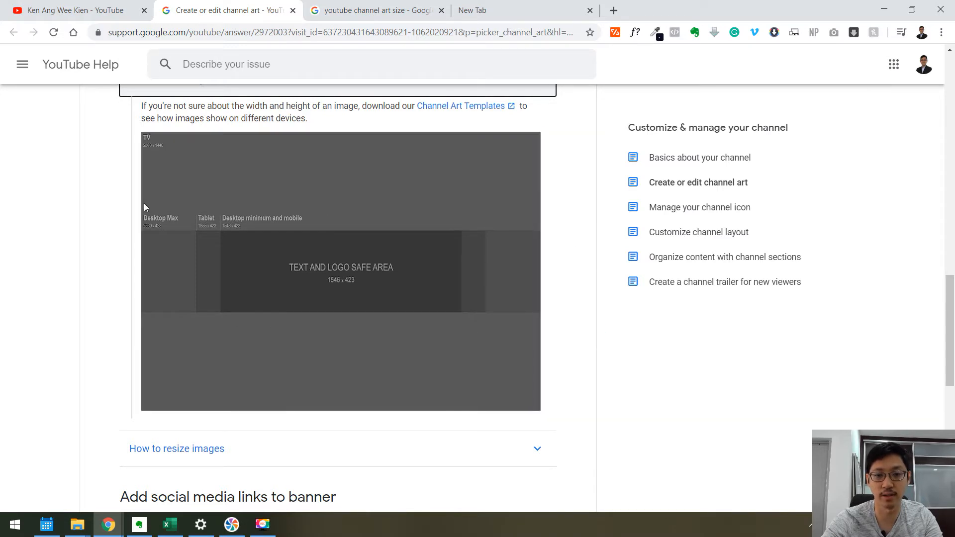
Compare the channel's current banner and art upload dialog with the help page's channel art size guide.
left_click(75, 10)
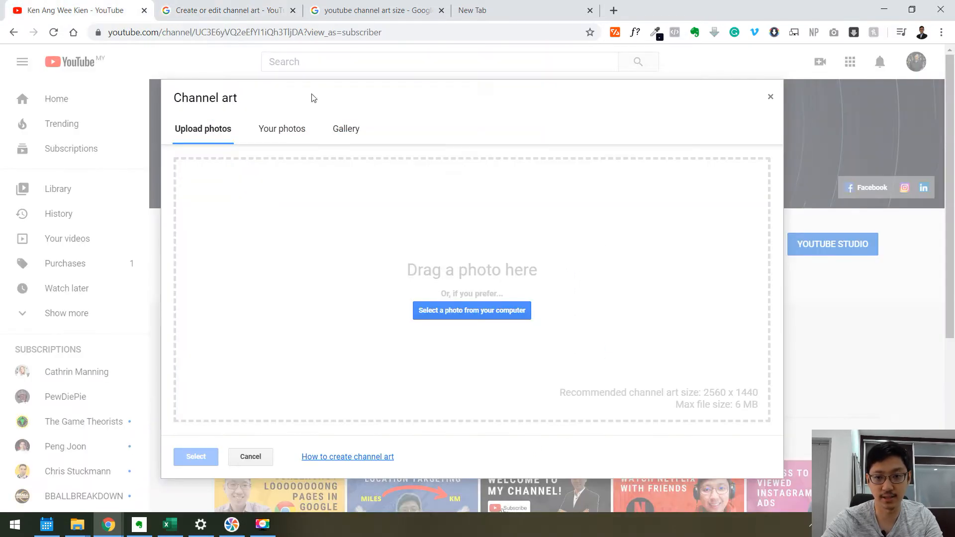
left_click(770, 98)
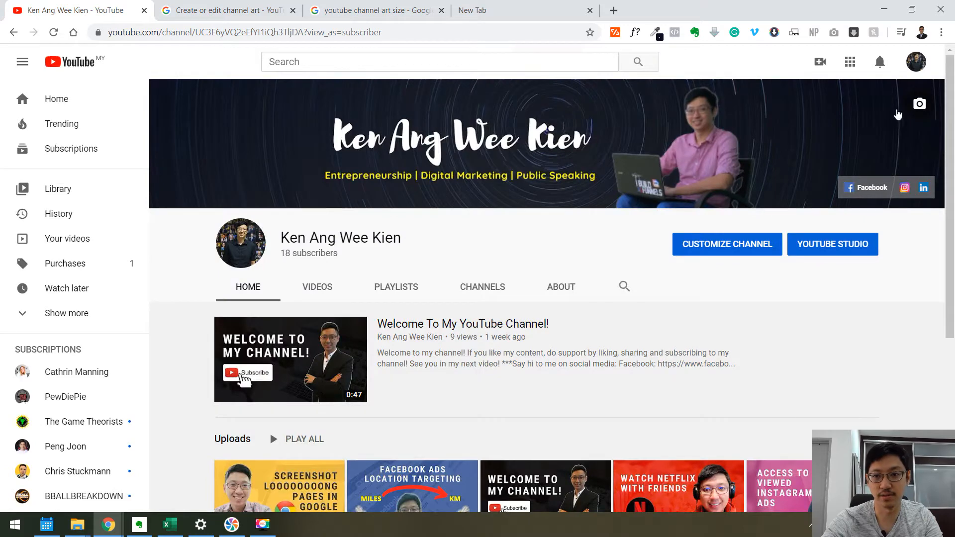
key("ctrl+Tab")
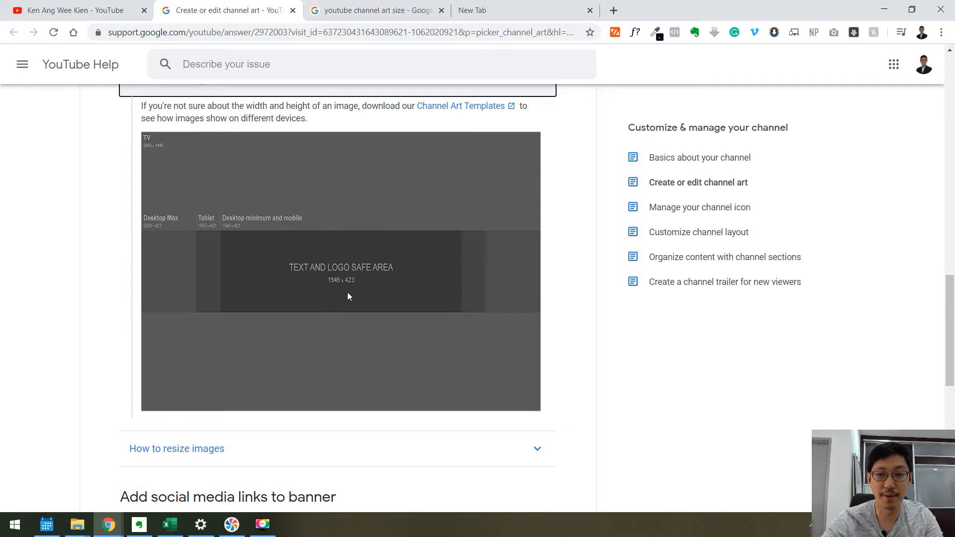
key("ctrl+shift+Tab")
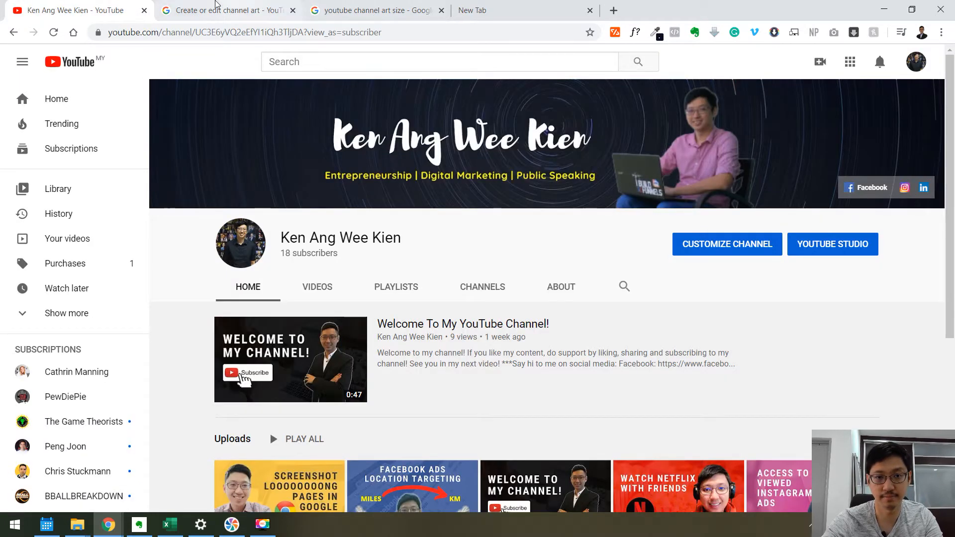
left_click(217, 5)
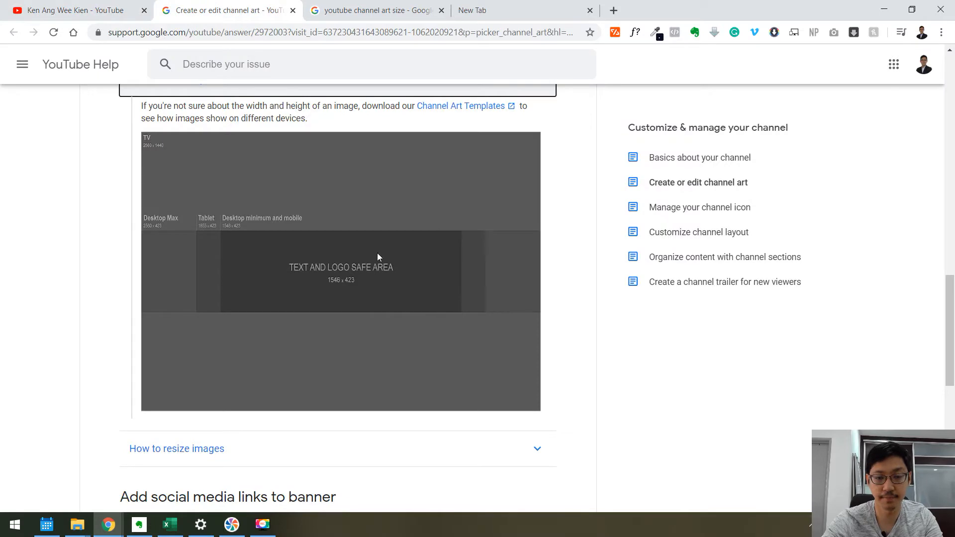
Close the channel art size search tab and search Canva for youtube channel art.
left_click(441, 11)
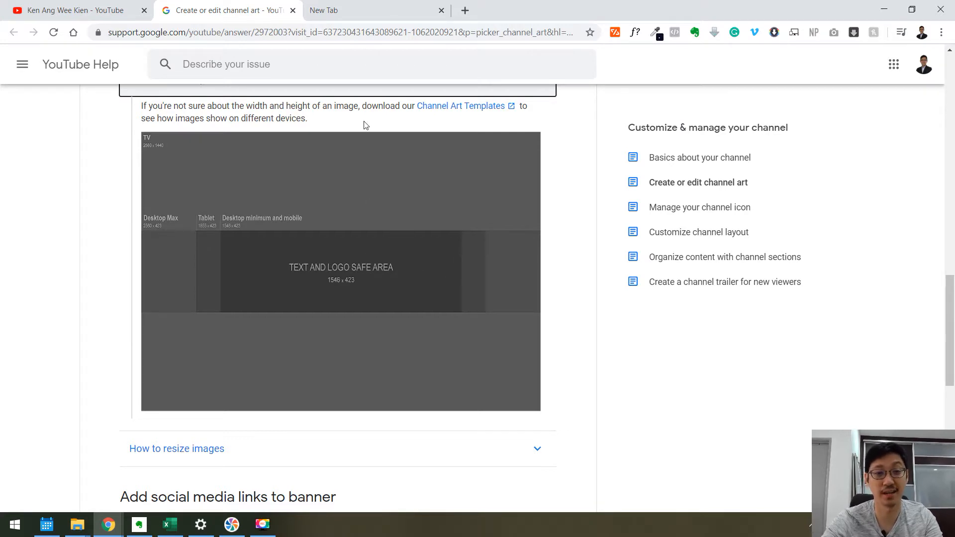
left_click(362, 11)
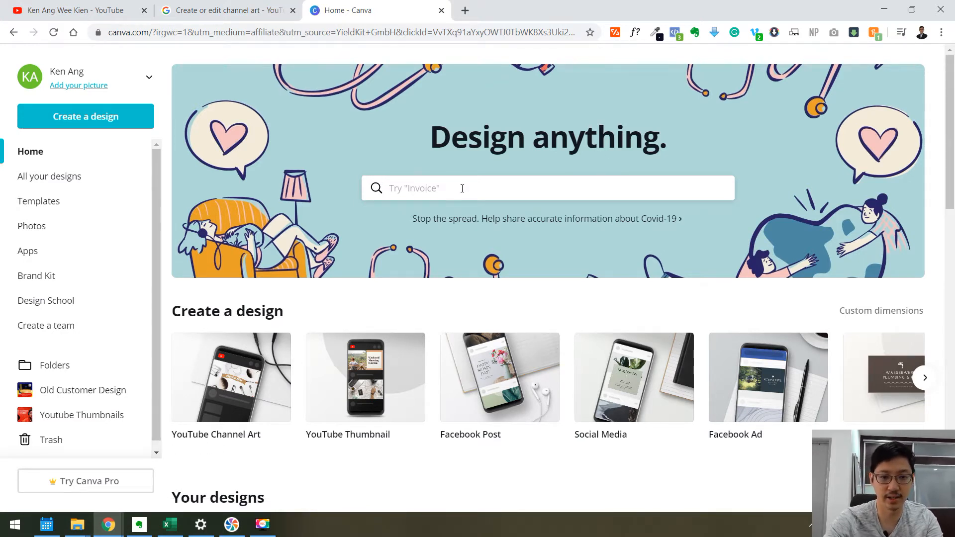
type("youtube channel")
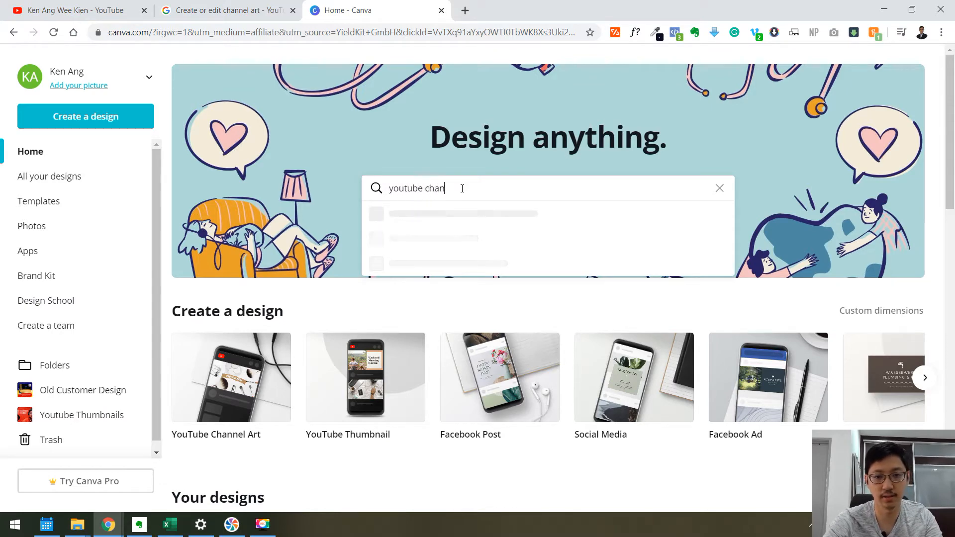
type(" art")
key("Return")
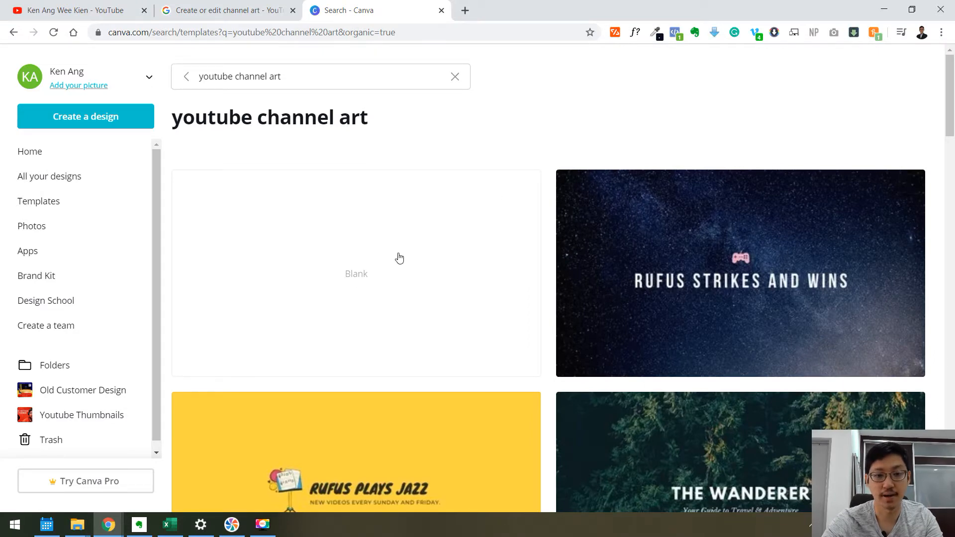
Browse the youtube channel art template results, checking back against the channel page.
scroll(398, 258, "down", 3)
scroll(371, 128, "up", 2)
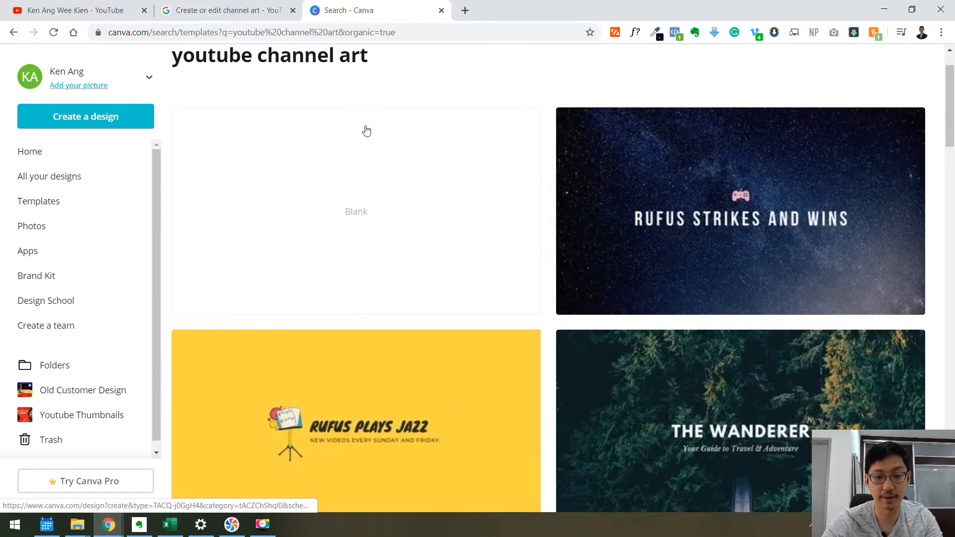
scroll(755, 276, "down", 5)
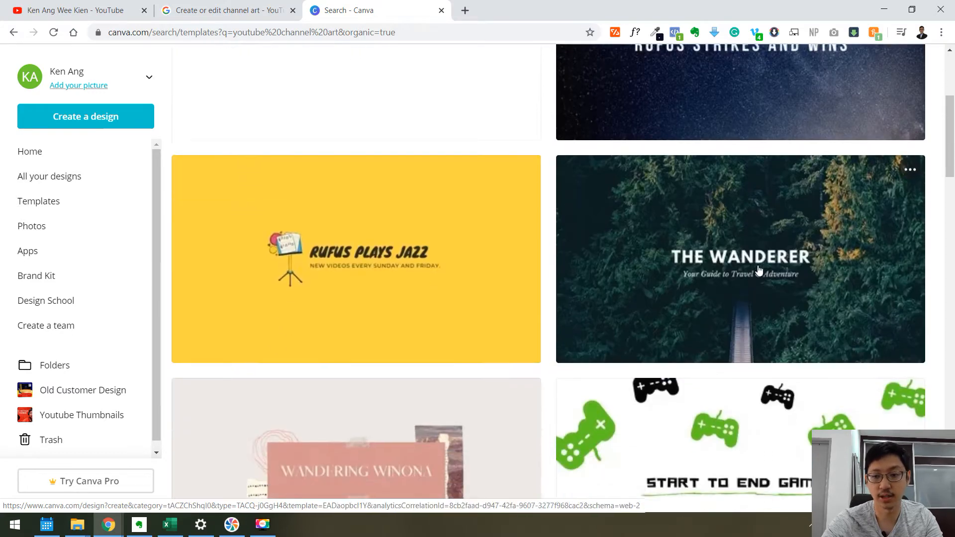
scroll(755, 276, "down", 9)
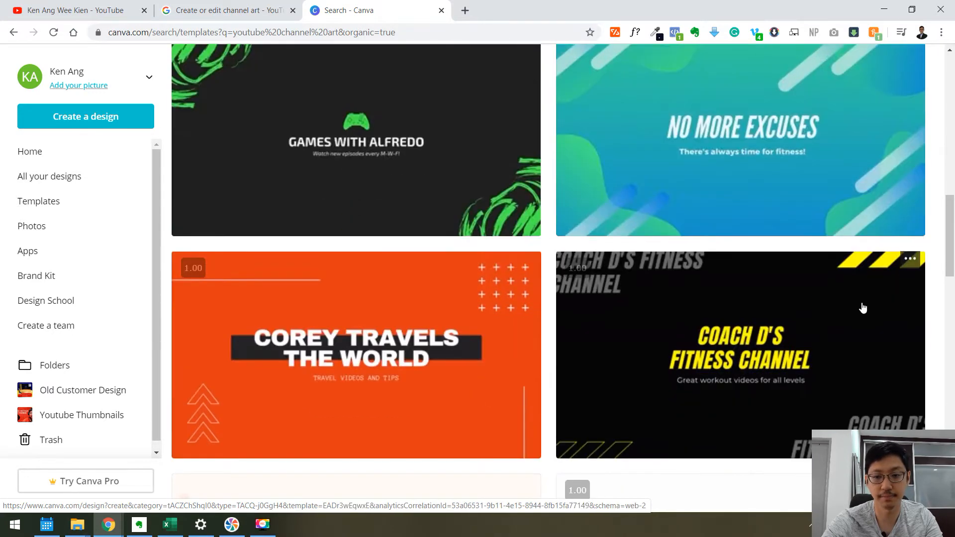
scroll(505, 231, "down", 7)
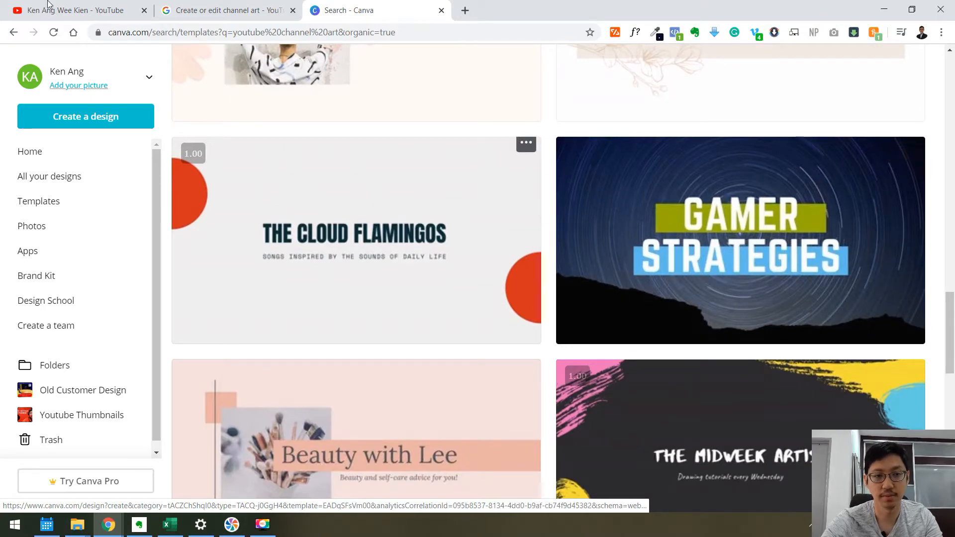
left_click(75, 10)
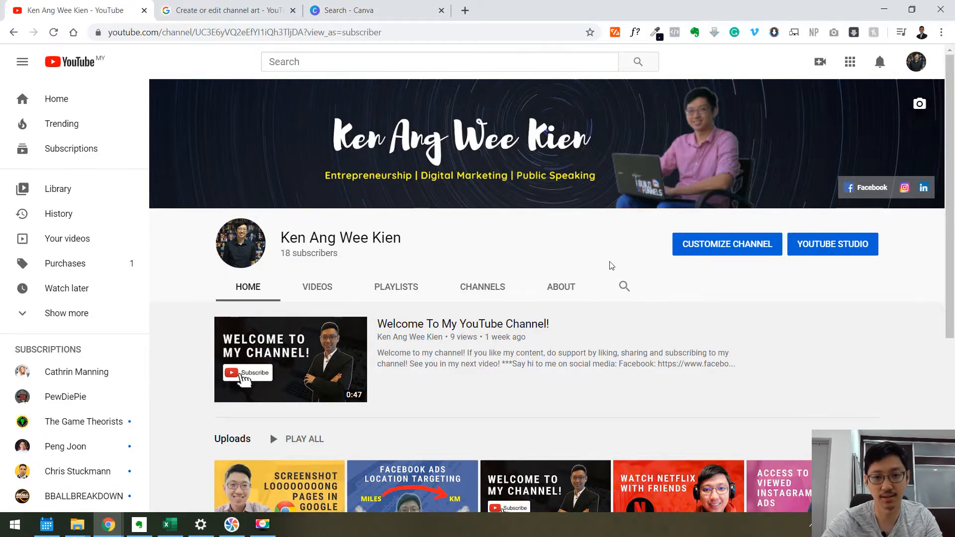
left_click(423, 10)
scroll(746, 298, "down", 2)
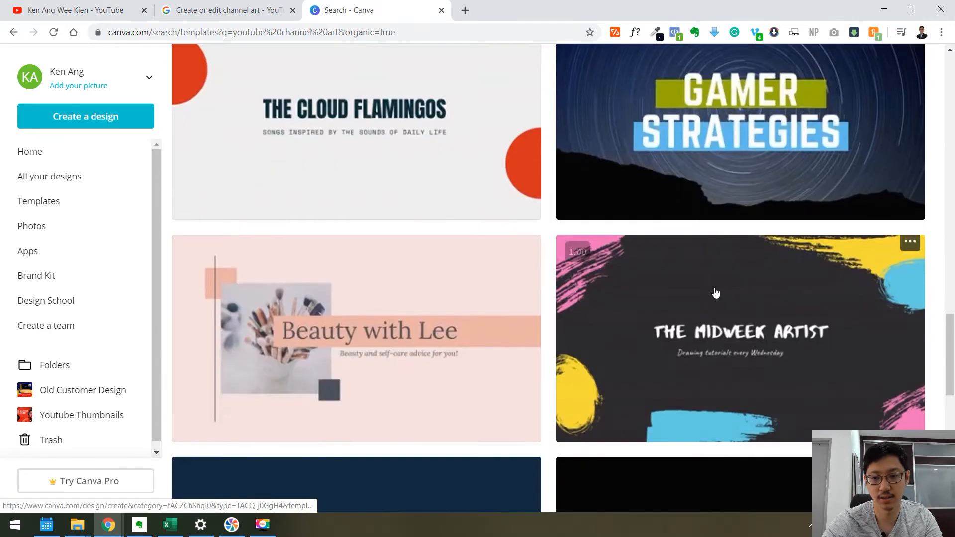
scroll(706, 295, "down", 6)
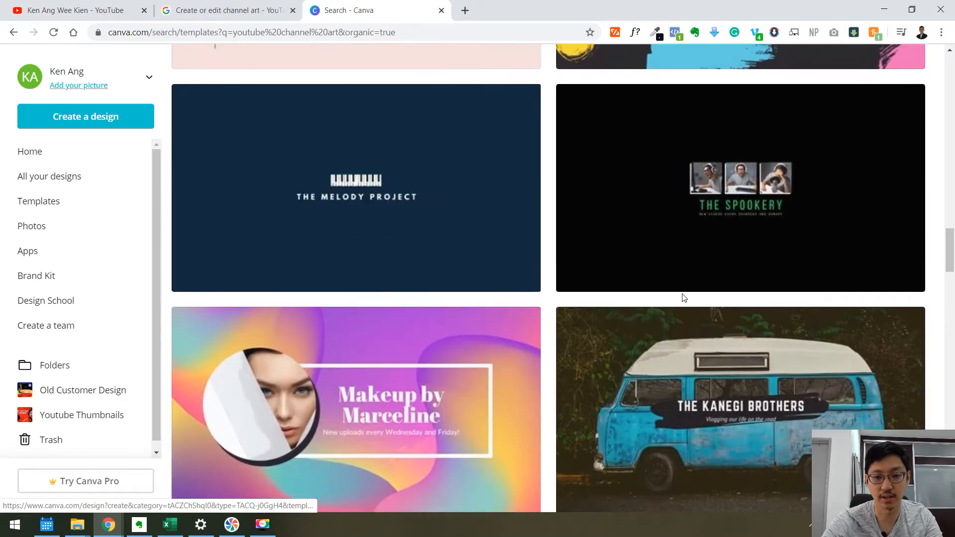
scroll(682, 298, "down", 10)
scroll(682, 297, "down", 1)
scroll(681, 297, "up", 20)
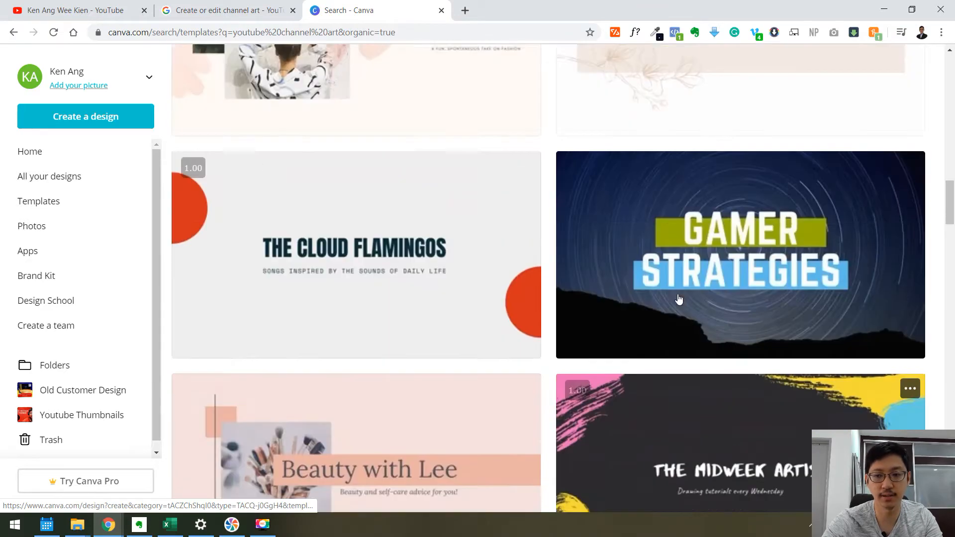
scroll(678, 298, "down", 1)
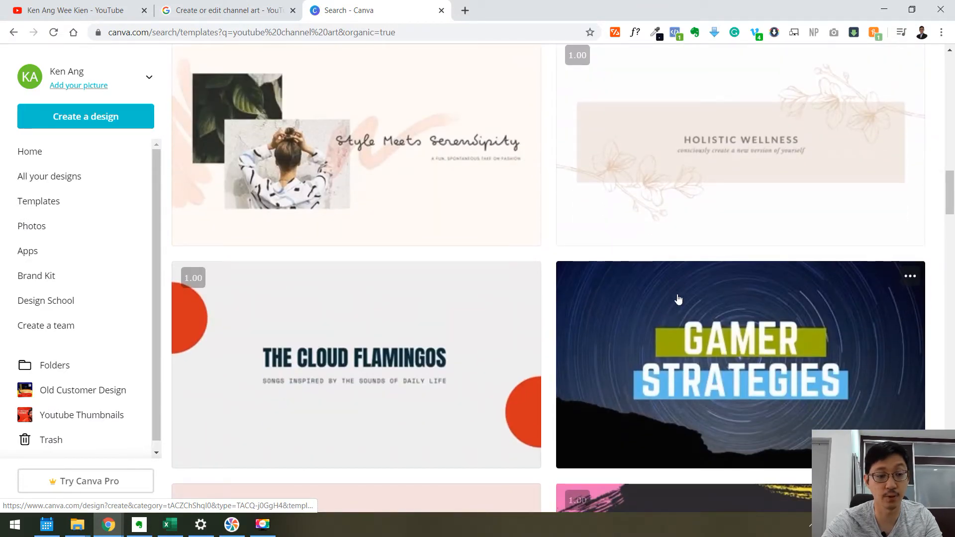
scroll(674, 298, "up", 12)
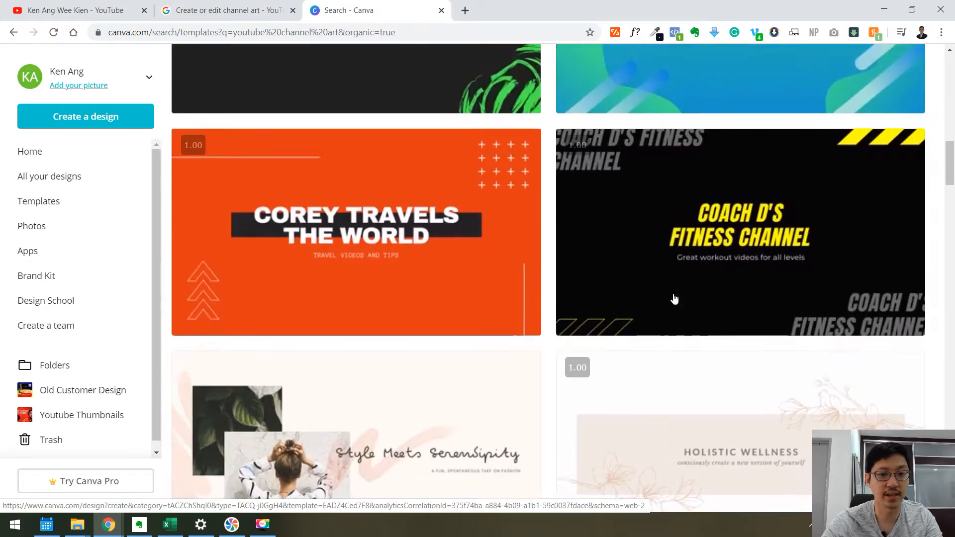
scroll(453, 249, "up", 20)
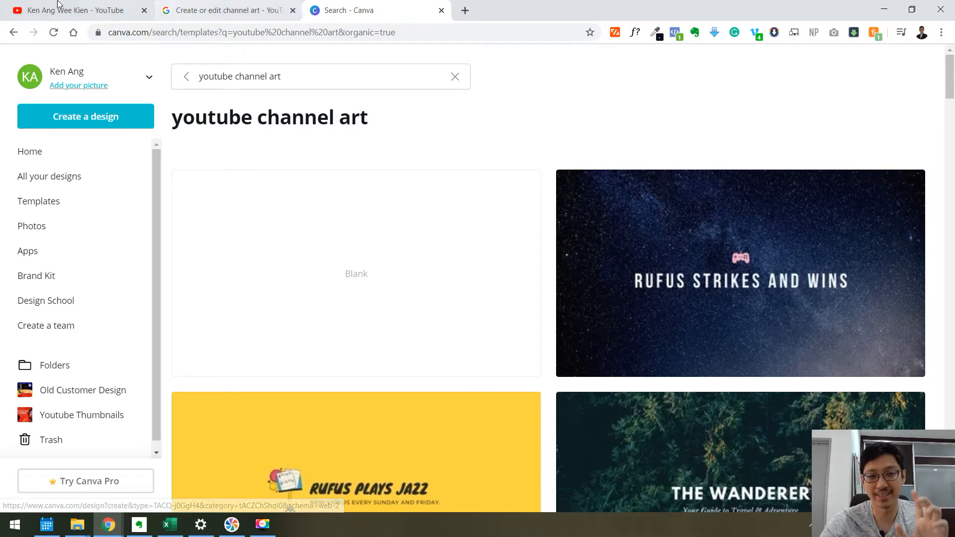
Look over the channel page and the help page's safe-area guide before returning to the templates.
left_click(74, 10)
left_click(224, 10)
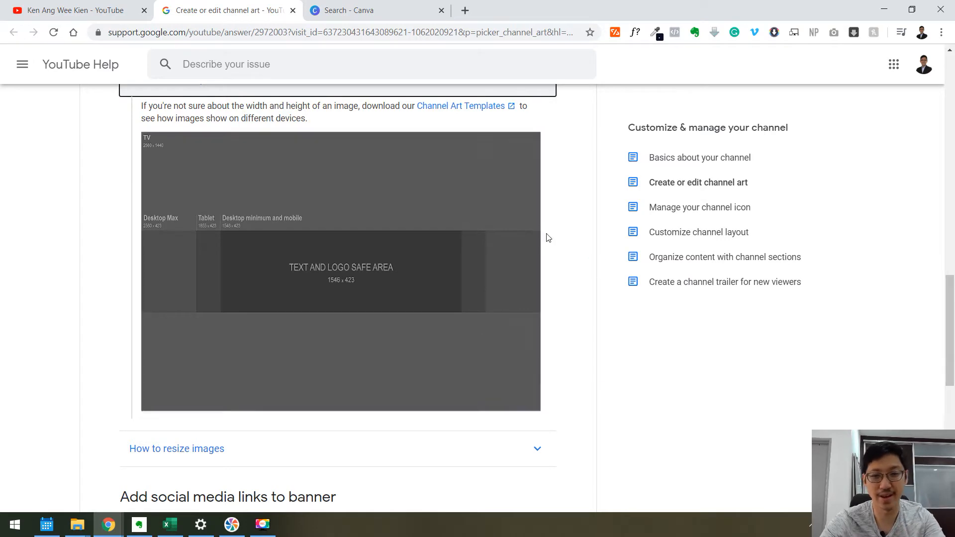
left_click(348, 10)
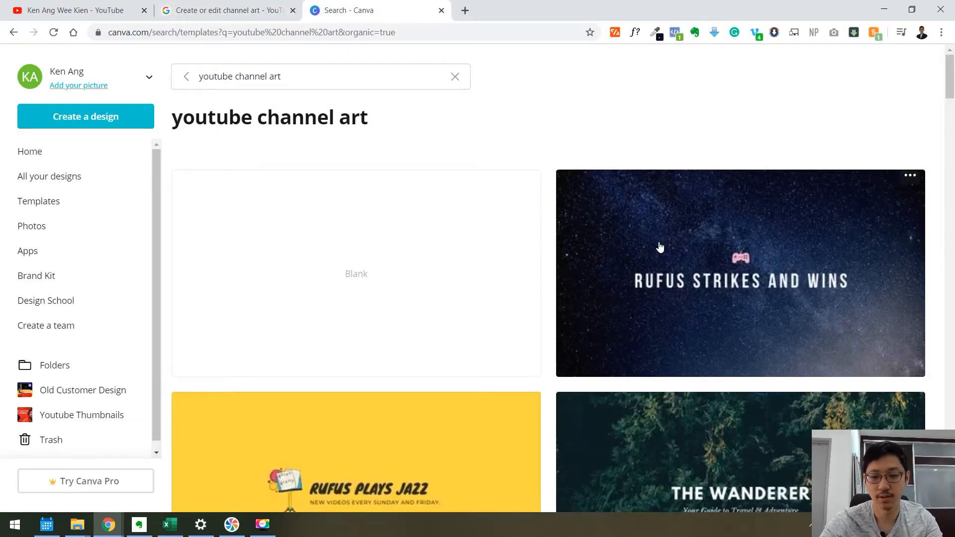
Open the Gamer Strategies channel art template in the editor.
scroll(659, 247, "down", 3)
scroll(622, 258, "up", 2)
scroll(622, 259, "down", 20)
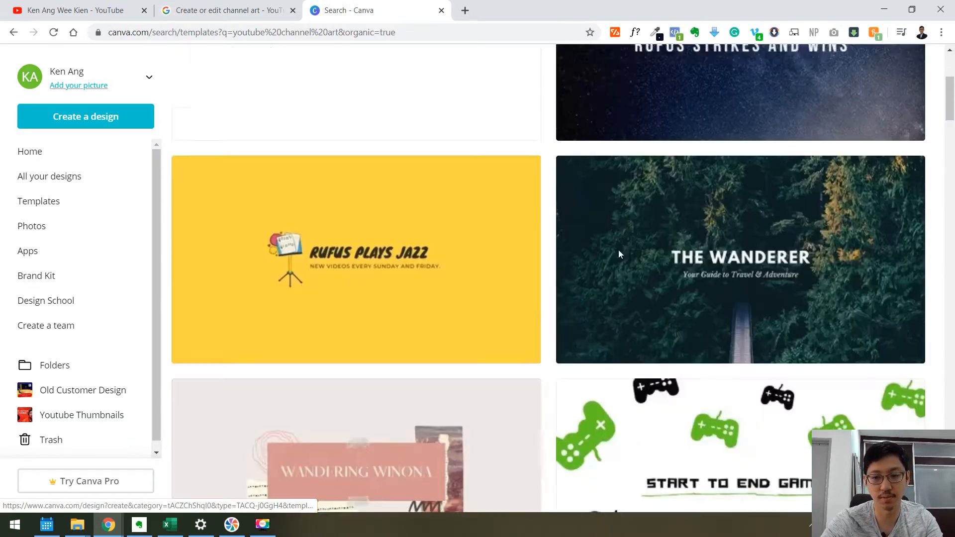
scroll(622, 258, "down", 6)
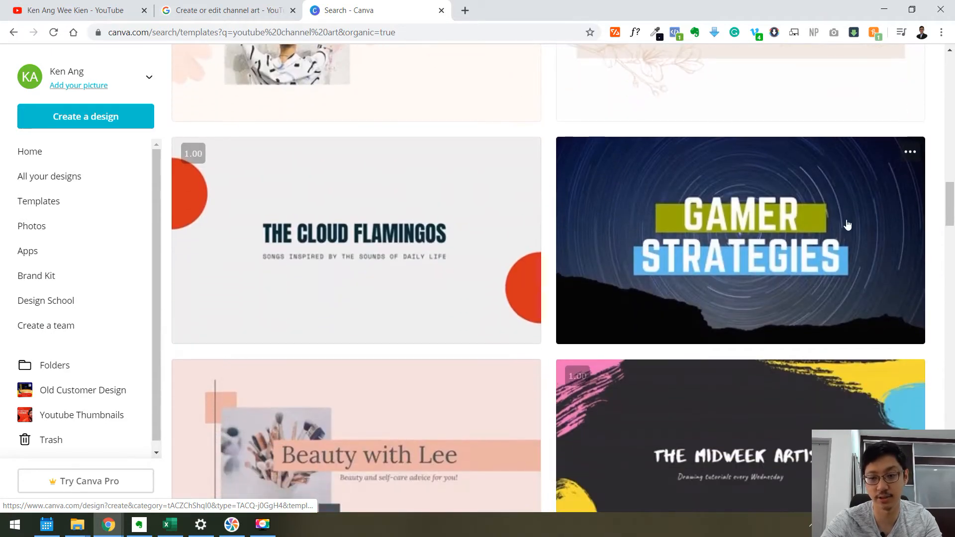
left_click(726, 223)
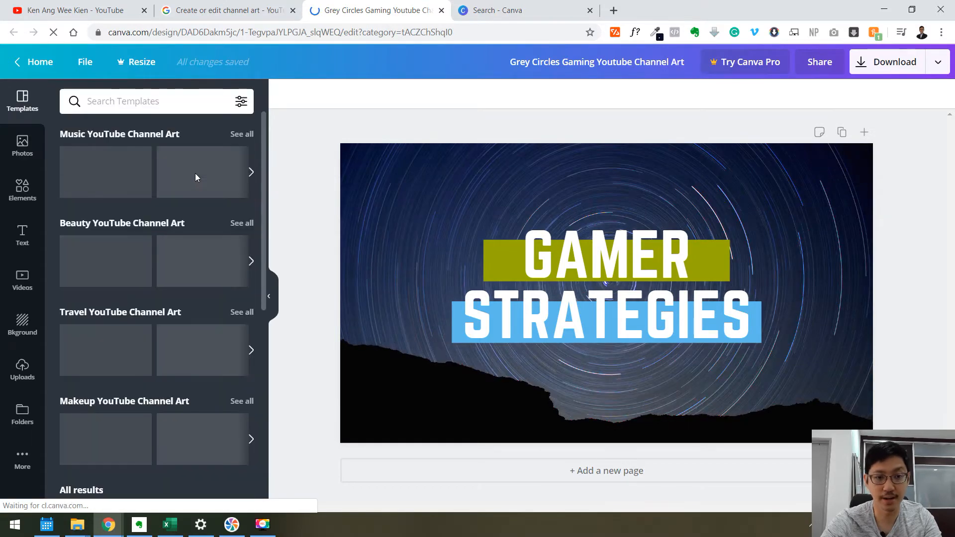
Delete the GAMER and STRATEGIES text and their colored bars from the template.
left_click(24, 369)
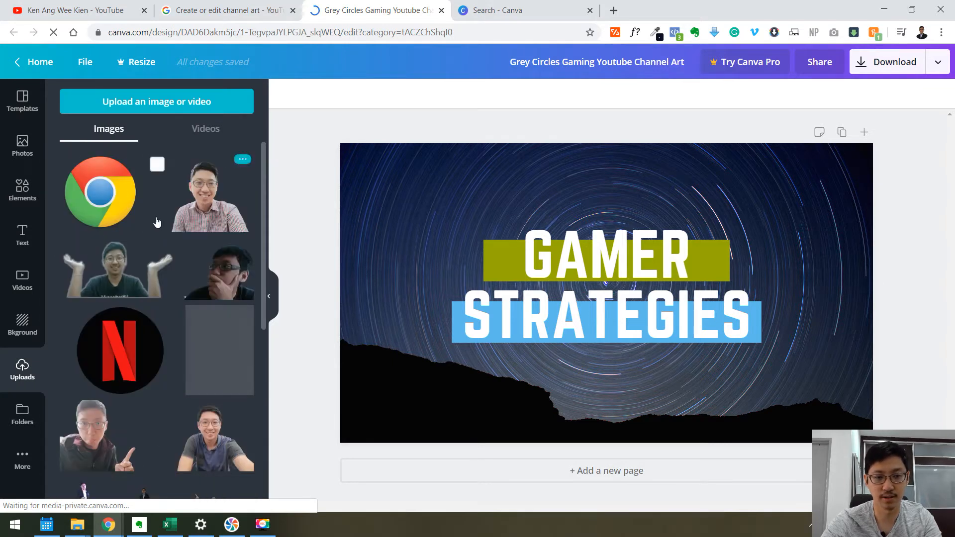
scroll(169, 211, "down", 4)
scroll(170, 212, "down", 1)
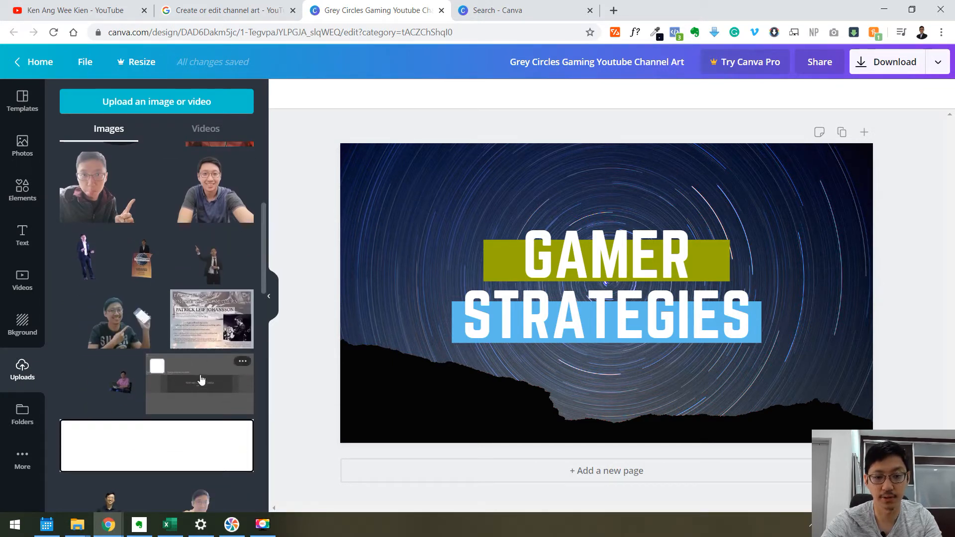
left_click(653, 301)
key("Delete")
left_click(637, 266)
key("Delete")
left_click(641, 307)
key("Delete")
Place the uploaded channel art safe-area template image on the canvas, stretched to cover the whole design.
left_click(22, 235)
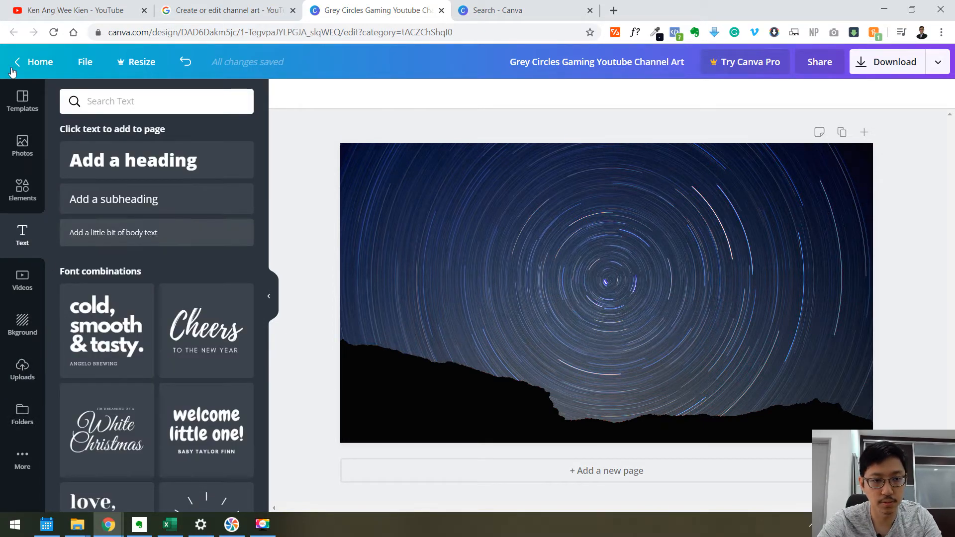
left_click(23, 101)
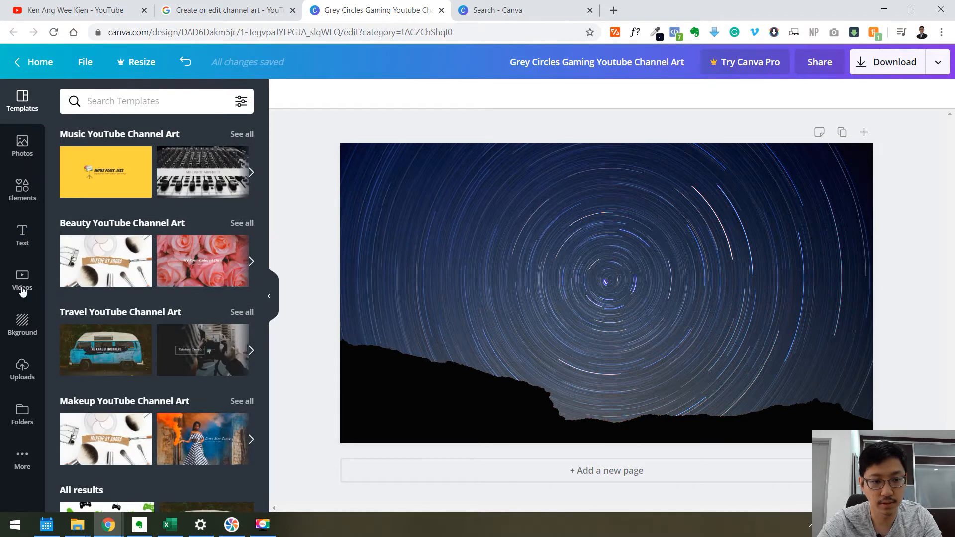
left_click(22, 369)
scroll(154, 310, "down", 3)
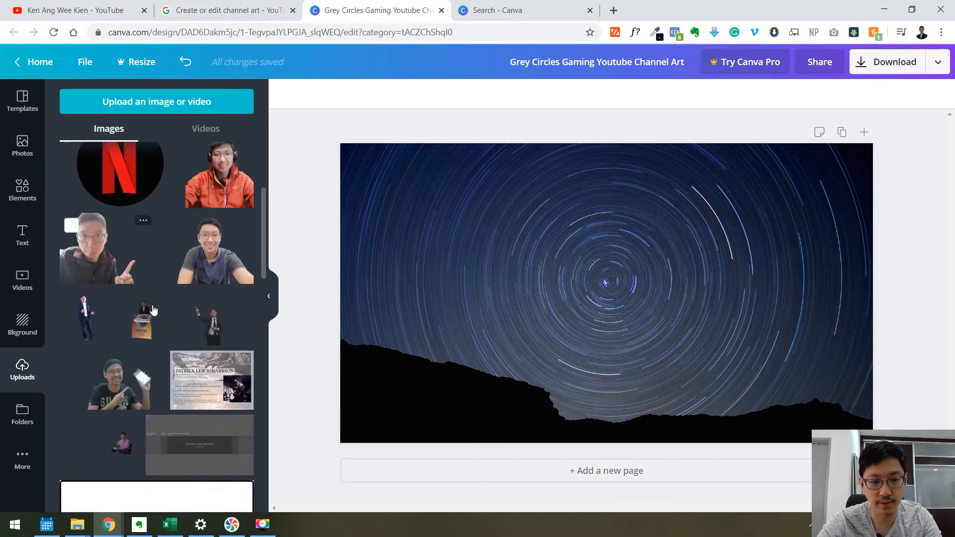
scroll(154, 310, "down", 3)
left_click_drag(199, 259, 492, 211)
left_click_drag(544, 239, 516, 219)
left_click_drag(766, 383, 885, 427)
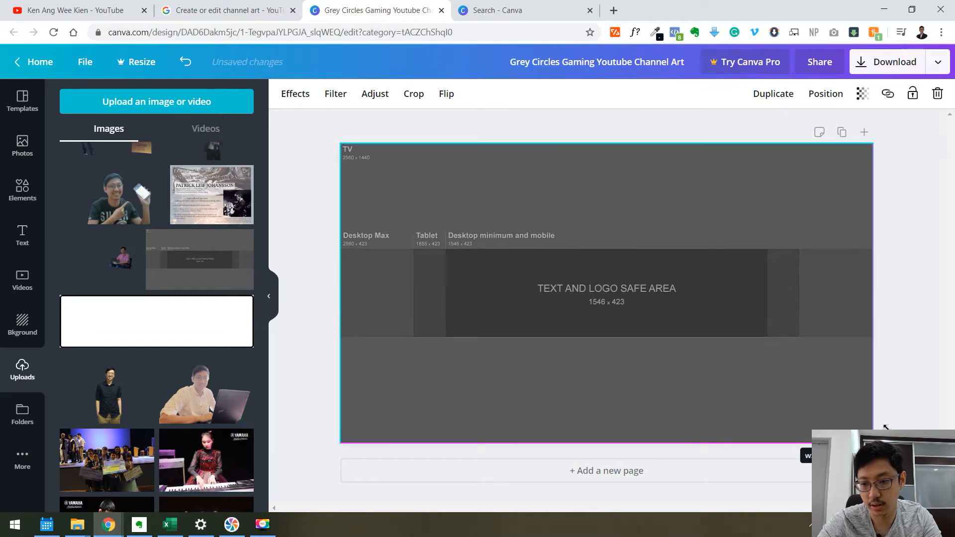
Lower the safe-area overlay's transparency.
left_click(863, 95)
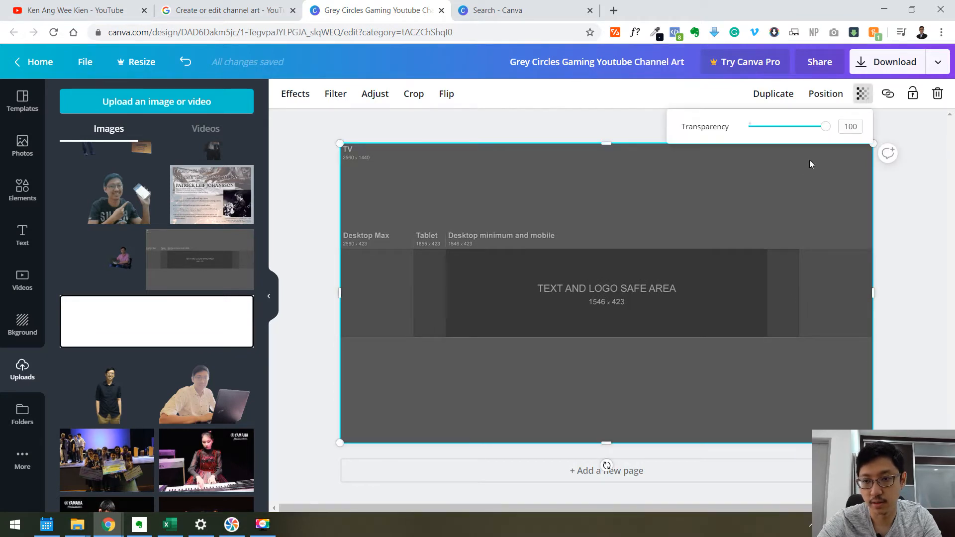
left_click_drag(832, 131, 789, 131)
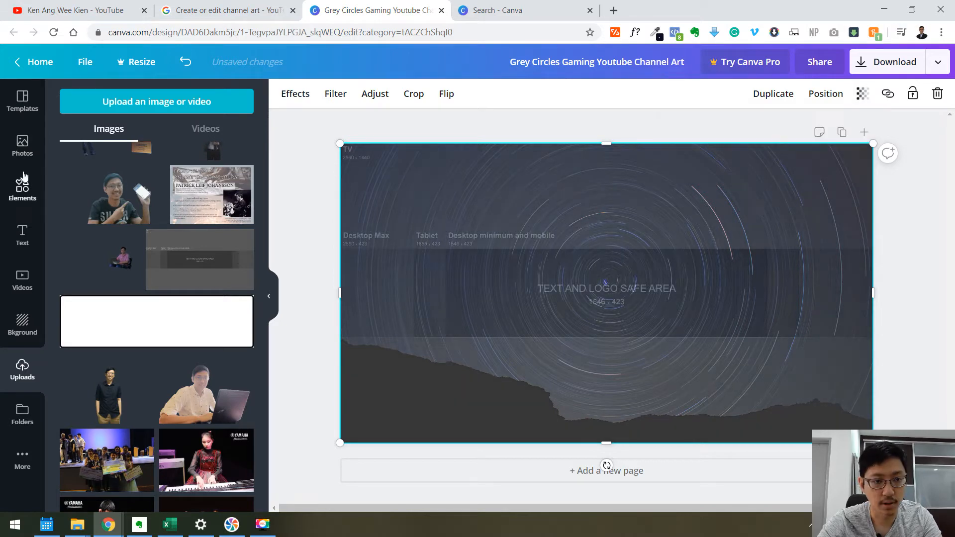
Add a square shape from Elements to the center of the canvas.
left_click(23, 146)
left_click(20, 191)
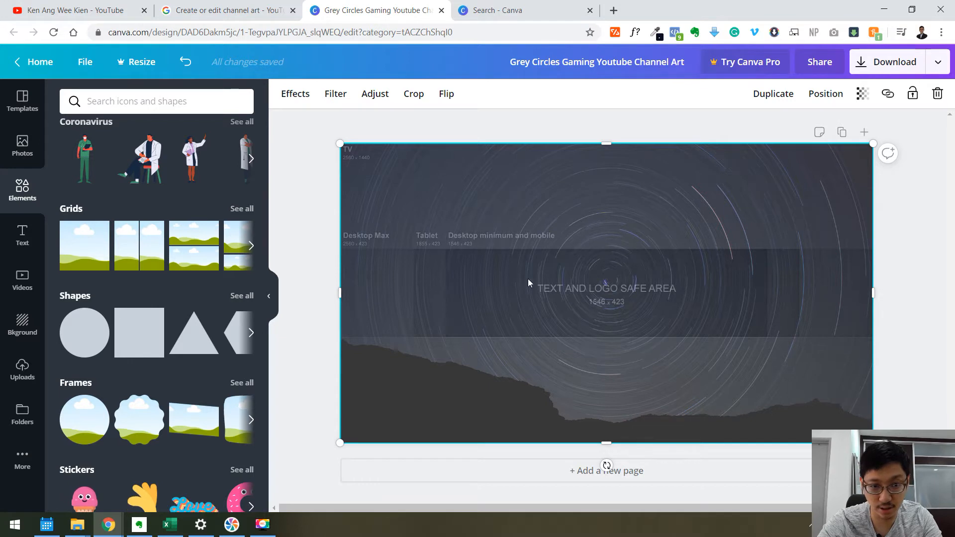
left_click(142, 332)
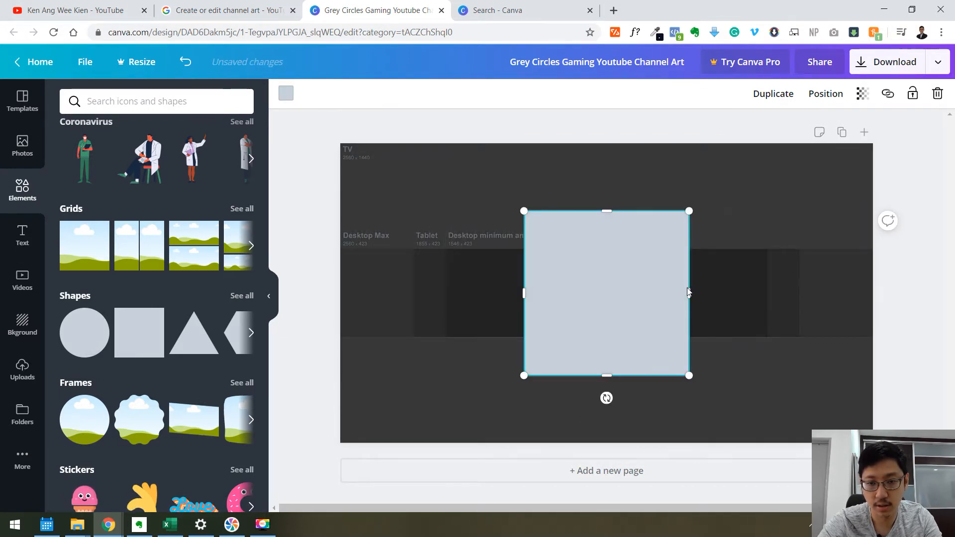
Stretch the square into a wide rectangle covering the text and logo safe area of the overlay guide.
key("ctrl+z")
left_click(137, 322)
left_click_drag(563, 301, 559, 280)
left_click_drag(691, 289, 769, 280)
left_click_drag(524, 292, 444, 289)
left_click(211, 6)
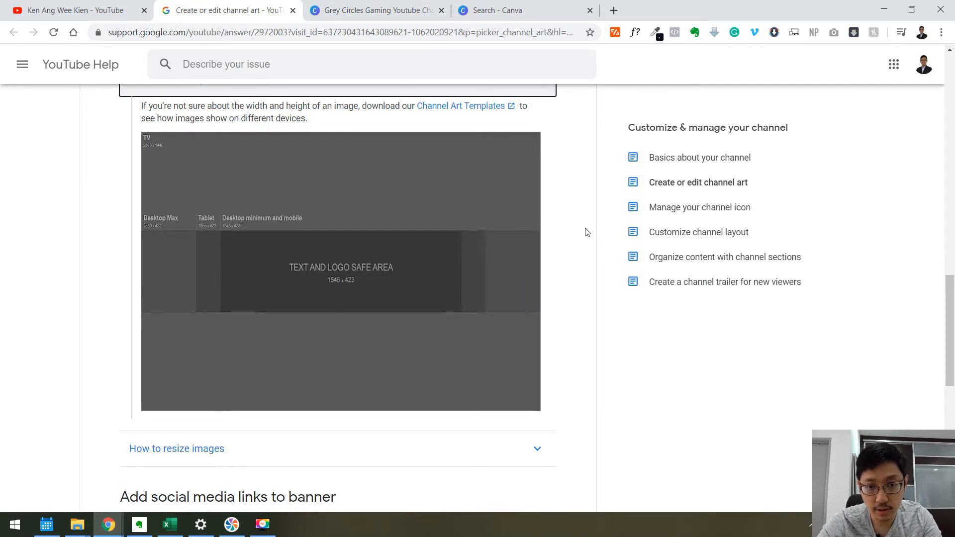
left_click(420, 11)
left_click_drag(443, 288, 446, 288)
left_click(229, 5)
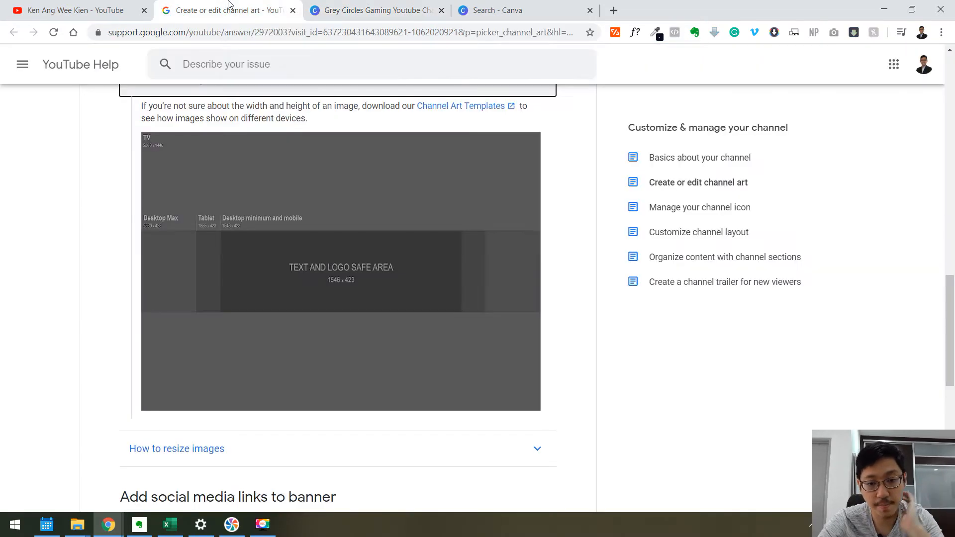
left_click(378, 7)
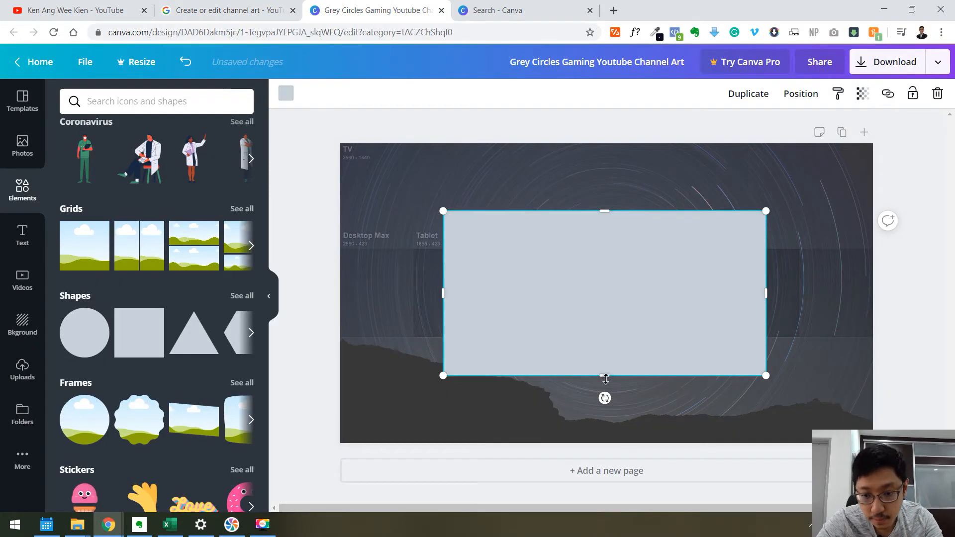
left_click_drag(667, 286, 666, 313)
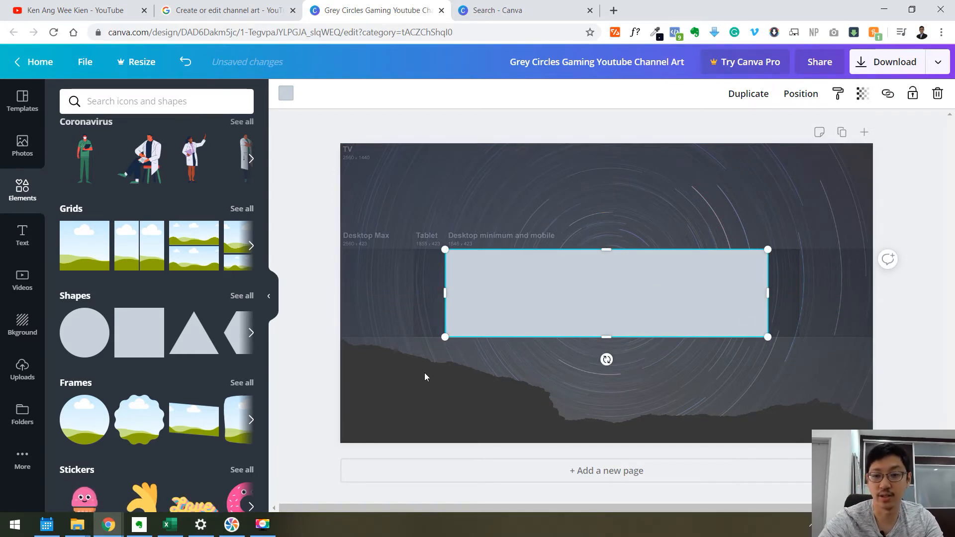
Delete the safe-area overlay image from the canvas, leaving the starry background and rectangle.
left_click(821, 217)
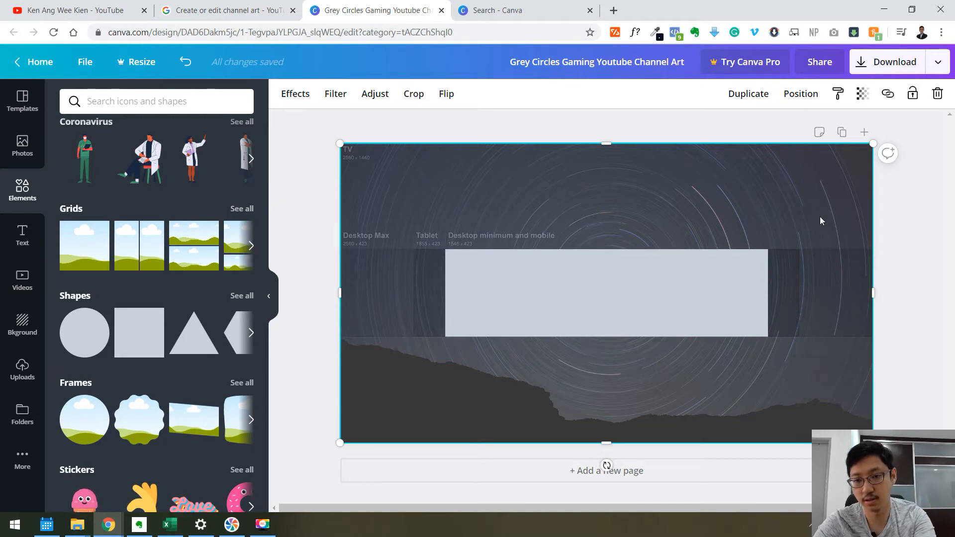
key("Delete")
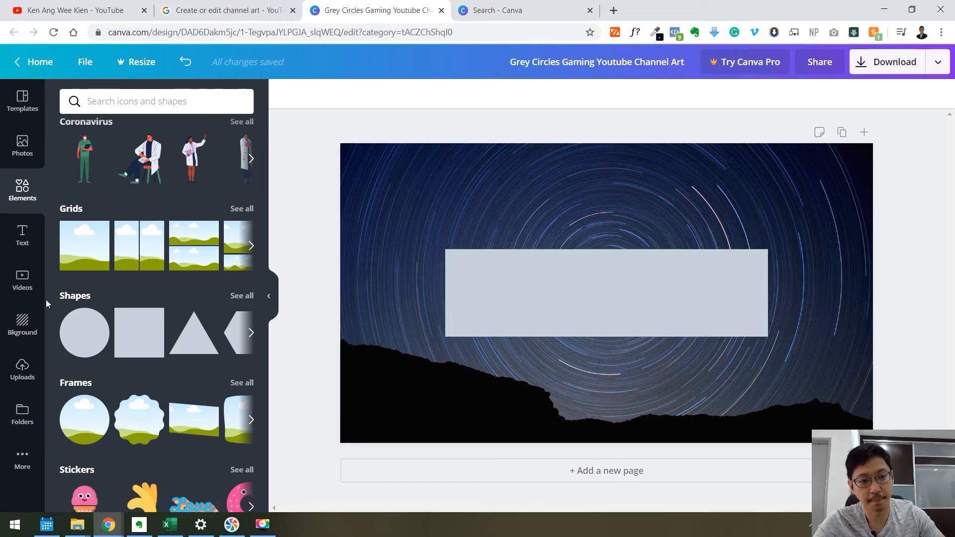
left_click(387, 204)
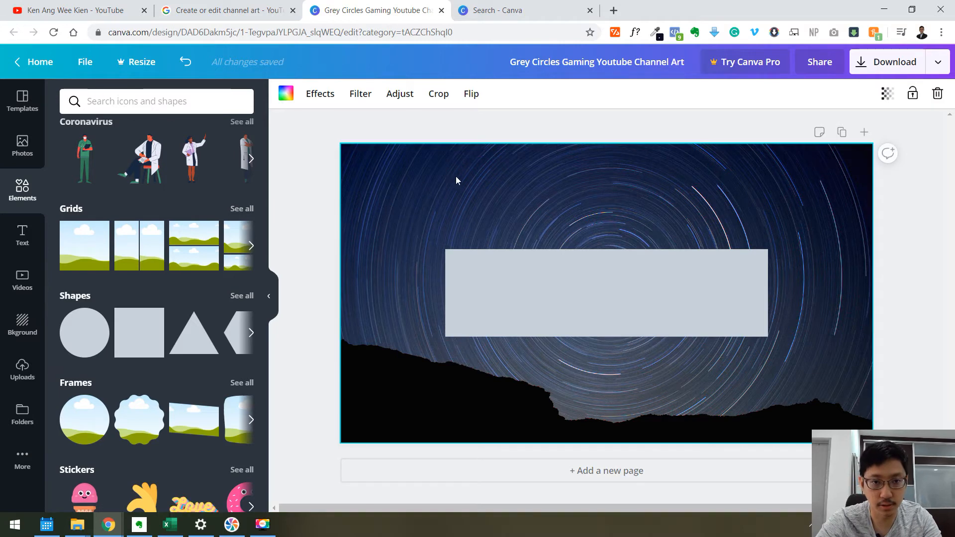
left_click(35, 6)
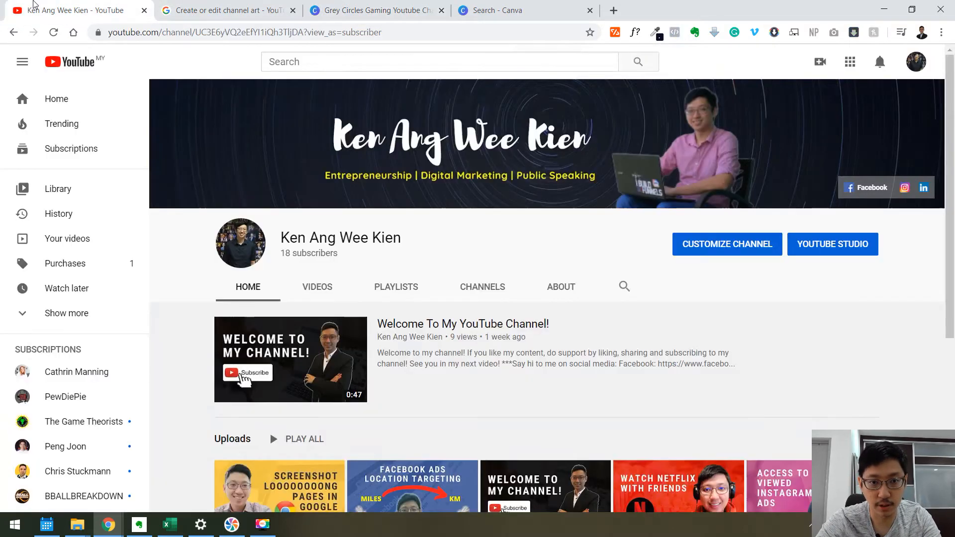
left_click(378, 10)
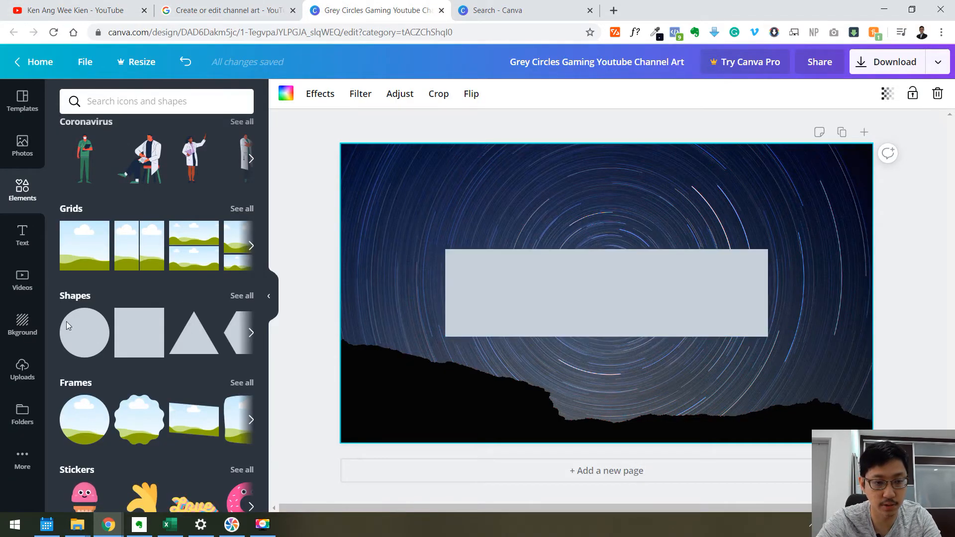
Fill the rectangle with black and make it semi-transparent.
left_click(547, 299)
left_click(286, 93)
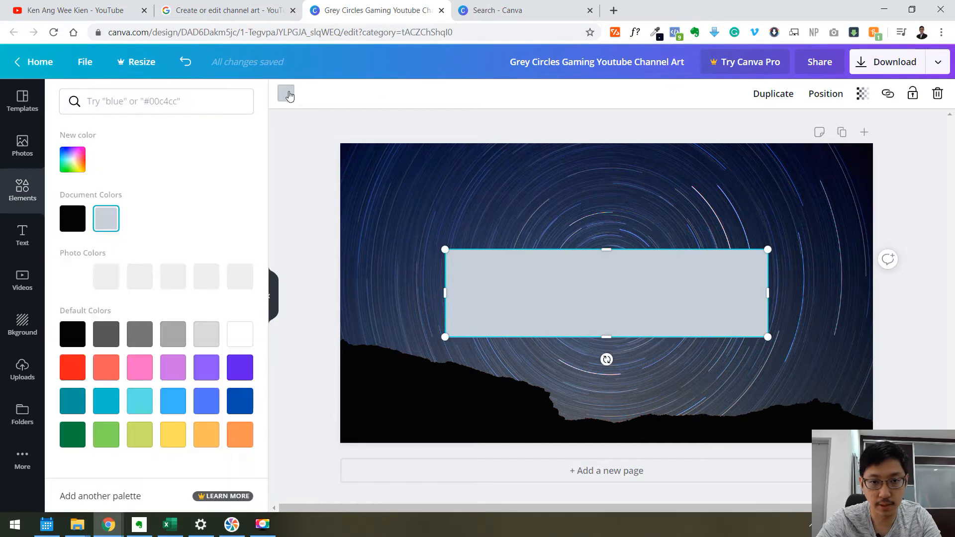
left_click(69, 220)
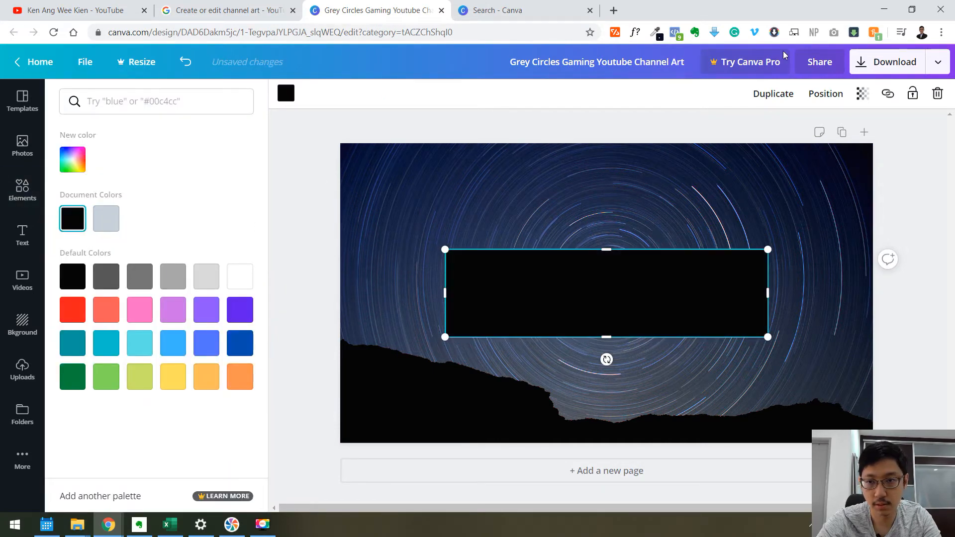
left_click(863, 94)
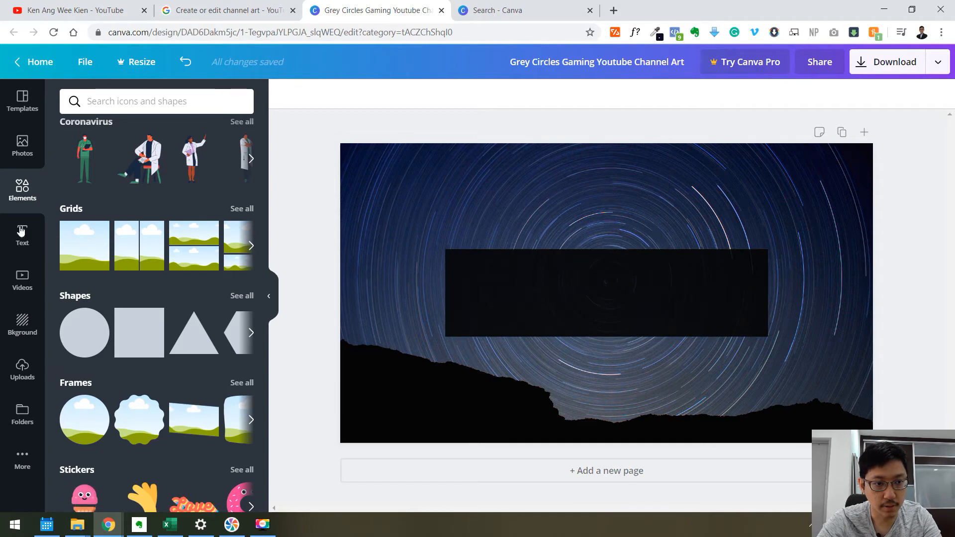
Add the Cheers font combination and replace its heading with the channel owner's name.
left_click(33, 243)
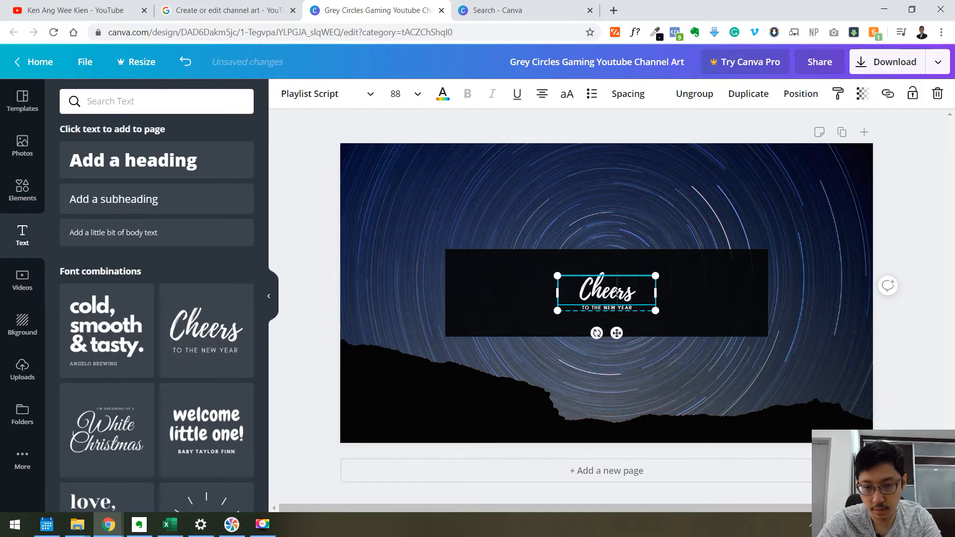
double_click(615, 293)
type("Ken An")
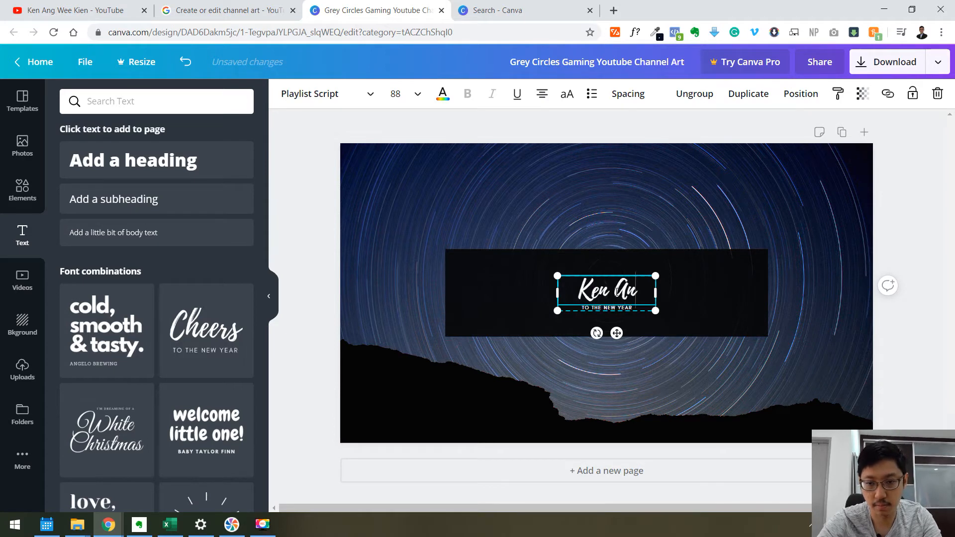
type("g Wee Kien")
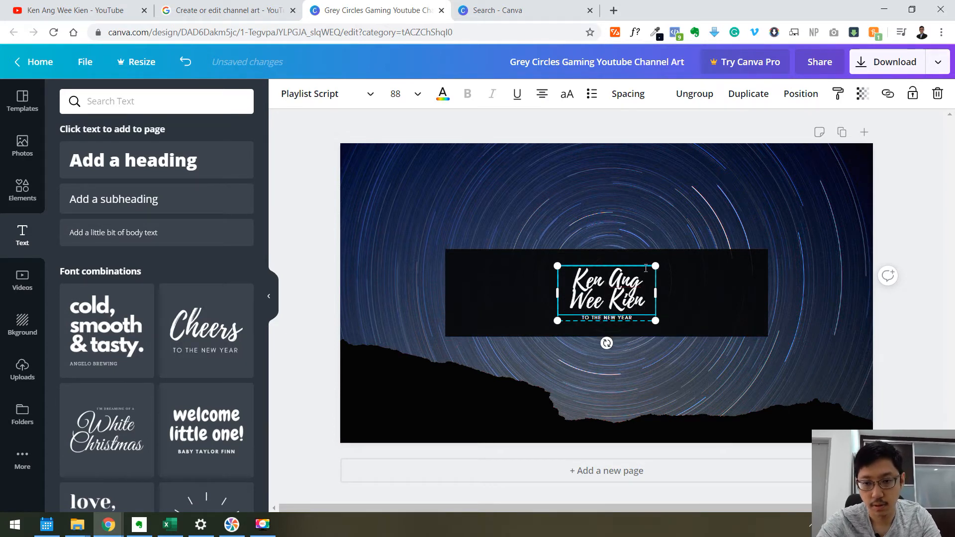
Widen the name heading's text box so the name fits on one line inside the rectangle.
key("ctrl+a")
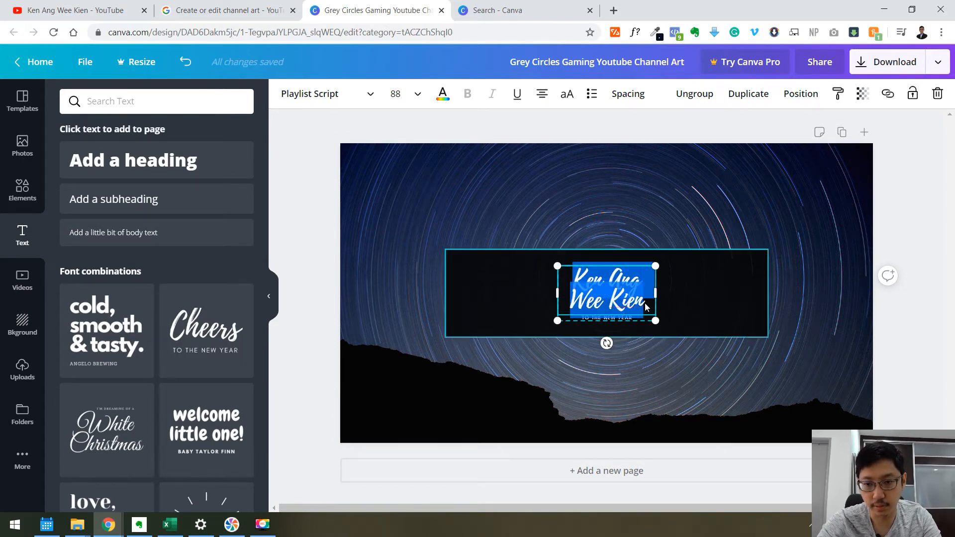
left_click_drag(722, 289, 812, 293)
left_click(713, 276)
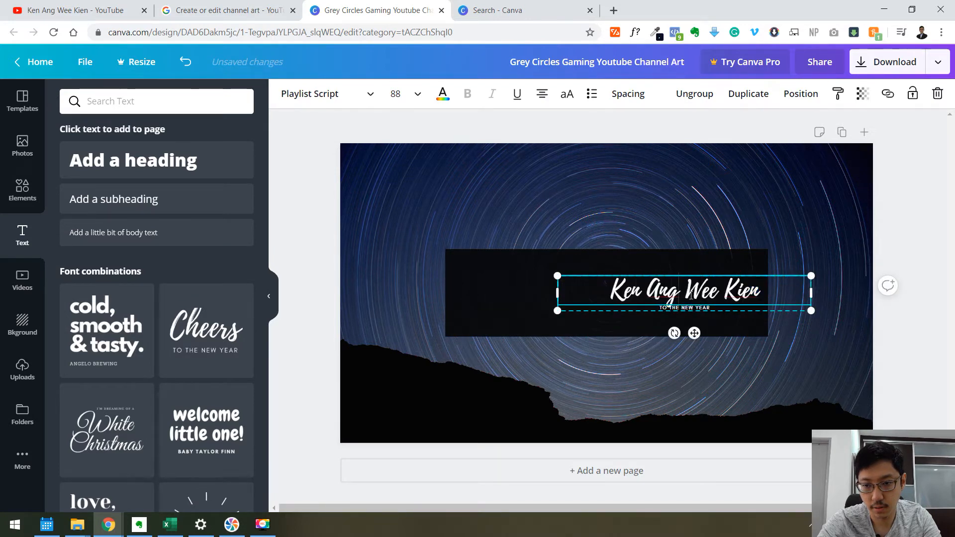
left_click_drag(581, 331, 580, 334)
left_click(94, 7)
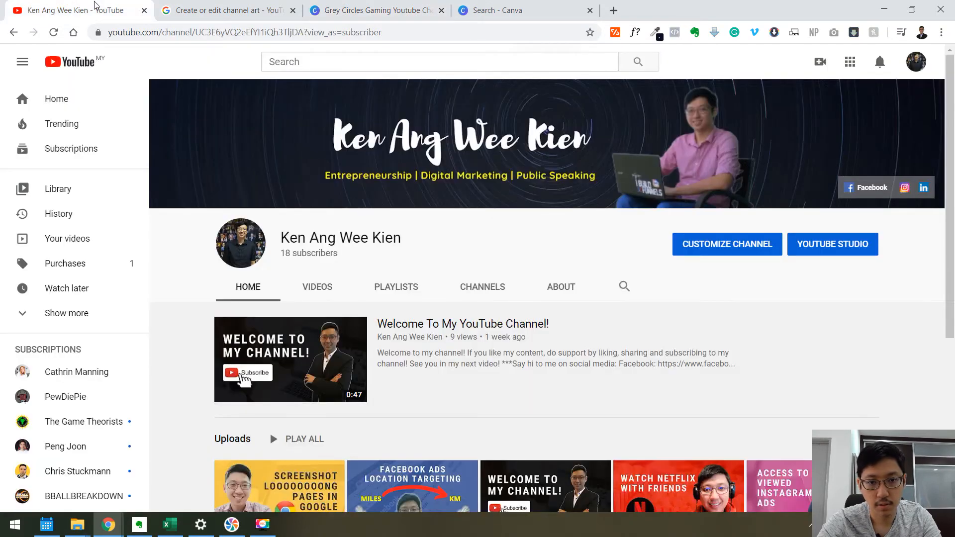
left_click(414, 6)
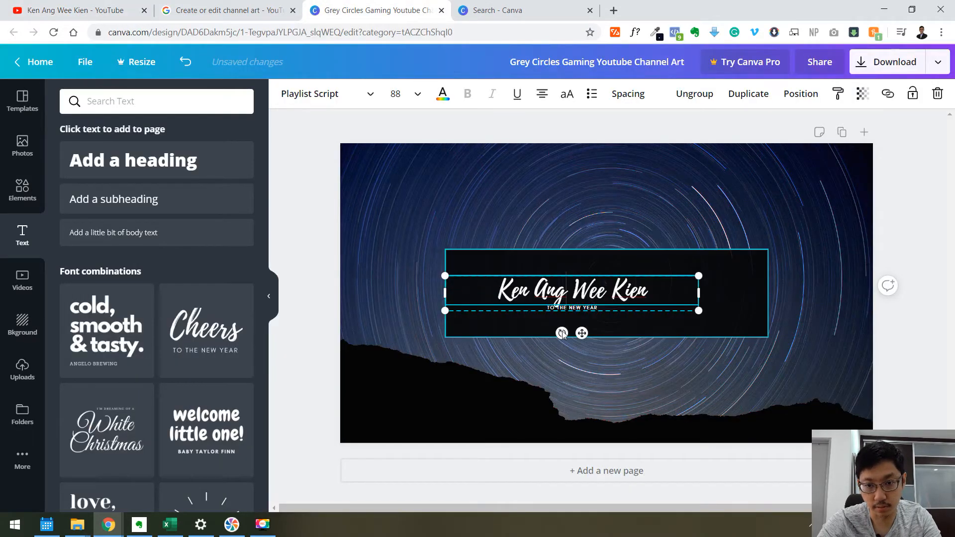
Replace the subtitle with ENTREPRENEURSHIP | DIGITAL MARKETING | PUBLIC SPEAKING.
left_click(581, 311)
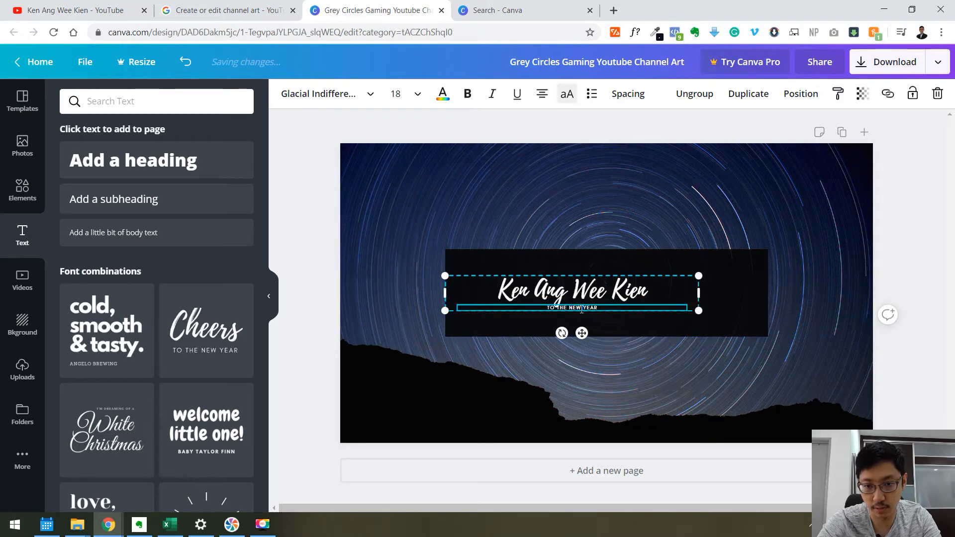
type("EN")
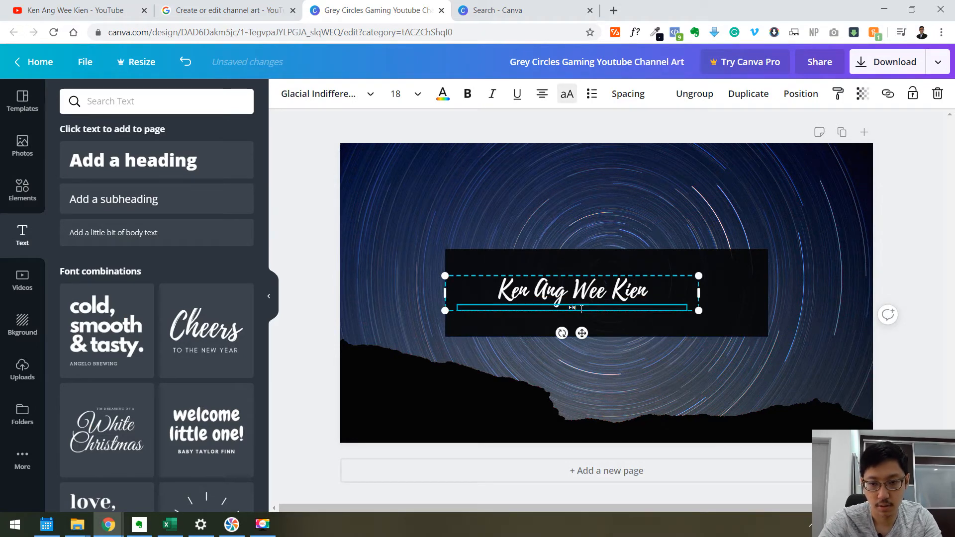
type("TREPRENEURSHIP")
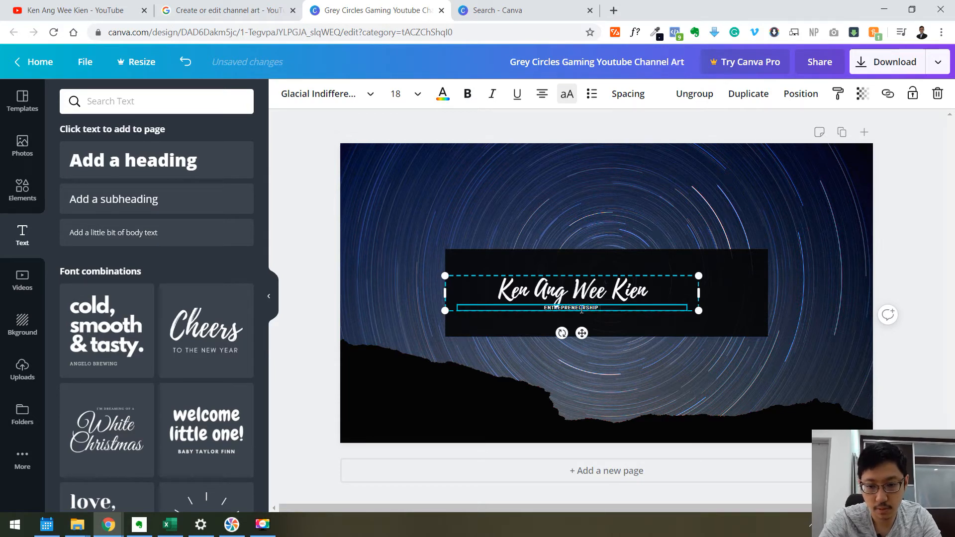
type(" | DIGITAL MARKETING")
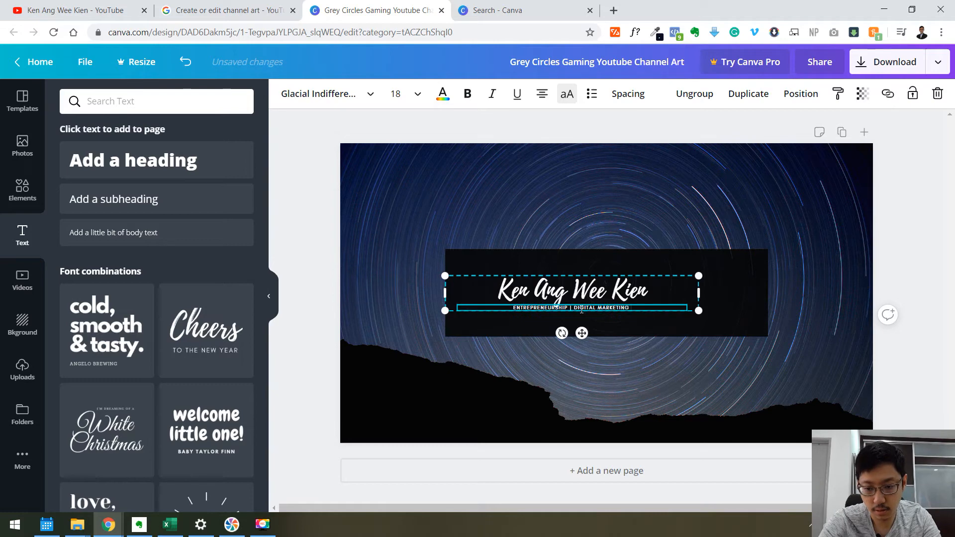
type(" |")
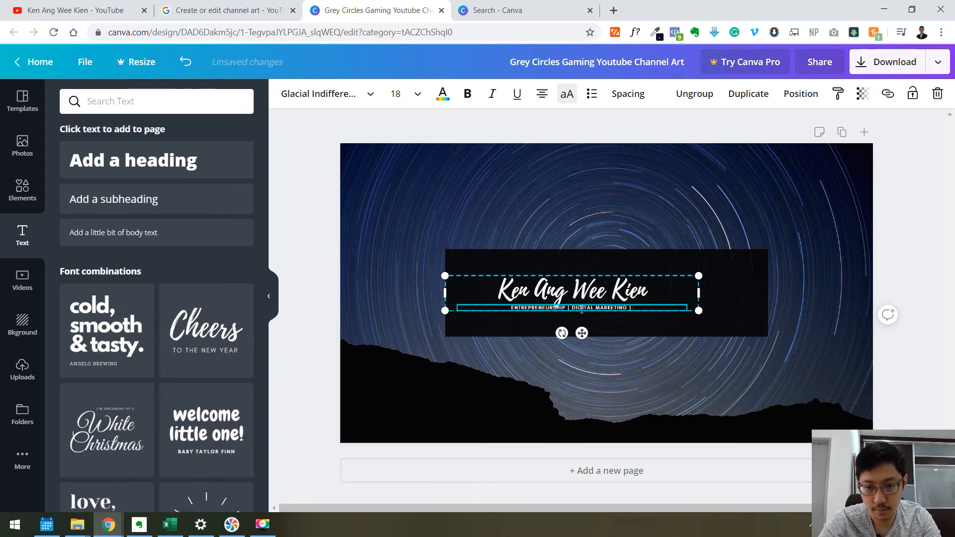
type(" PUBLIC")
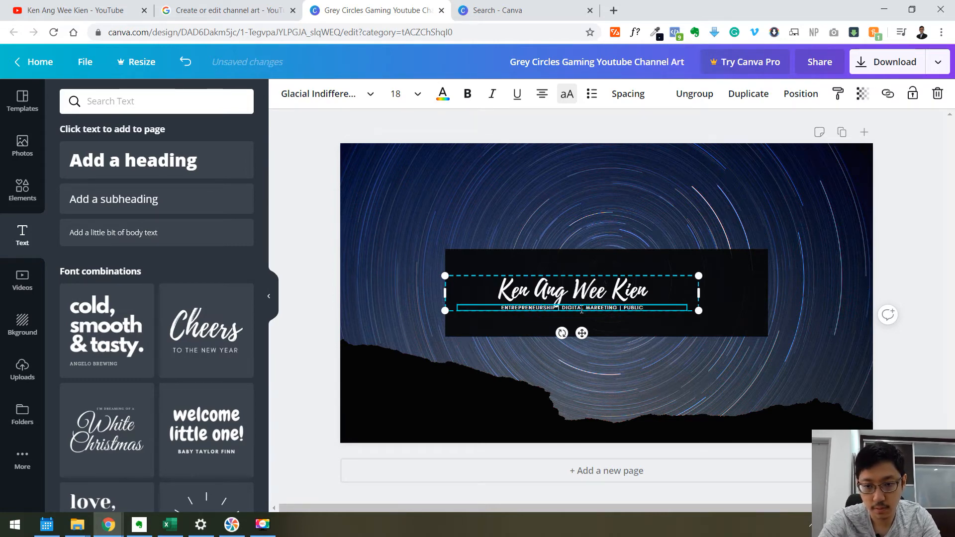
type(" SPEAKING")
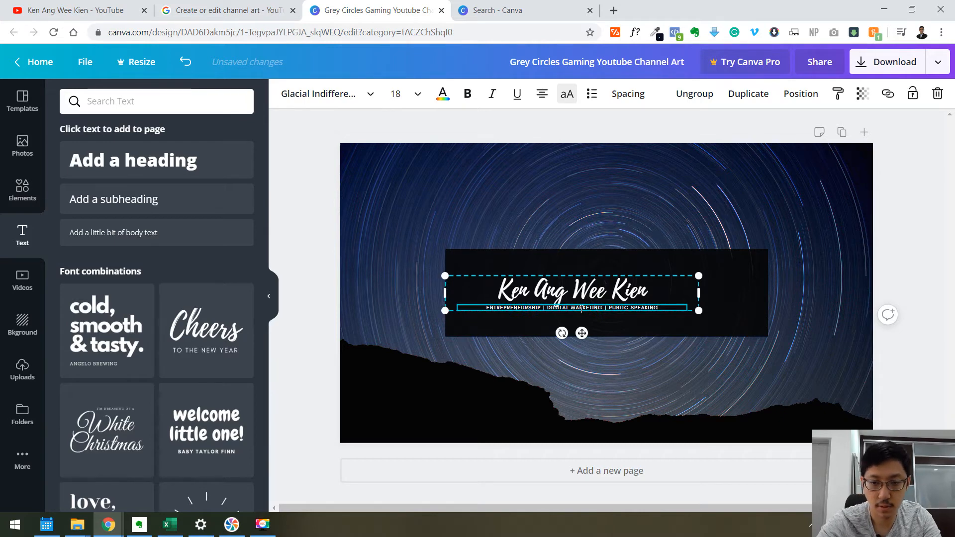
Move the heading and subtitle group to the center of the black rectangle.
left_click(669, 188)
left_click(446, 299)
left_click_drag(447, 299, 538, 314)
Color the subtitle yellow with hex code #FFFF00, looking up the yellow colour code in a web search.
left_click(549, 313)
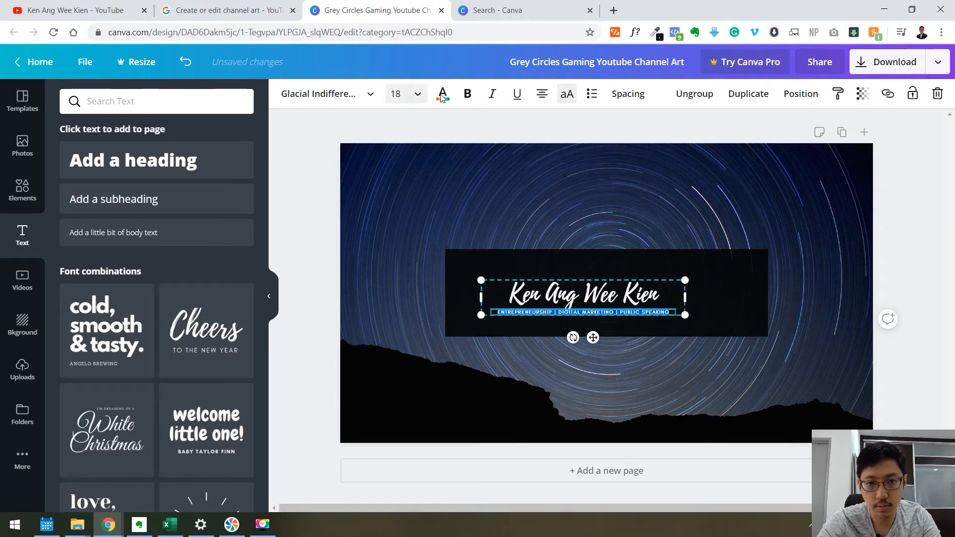
left_click(442, 94)
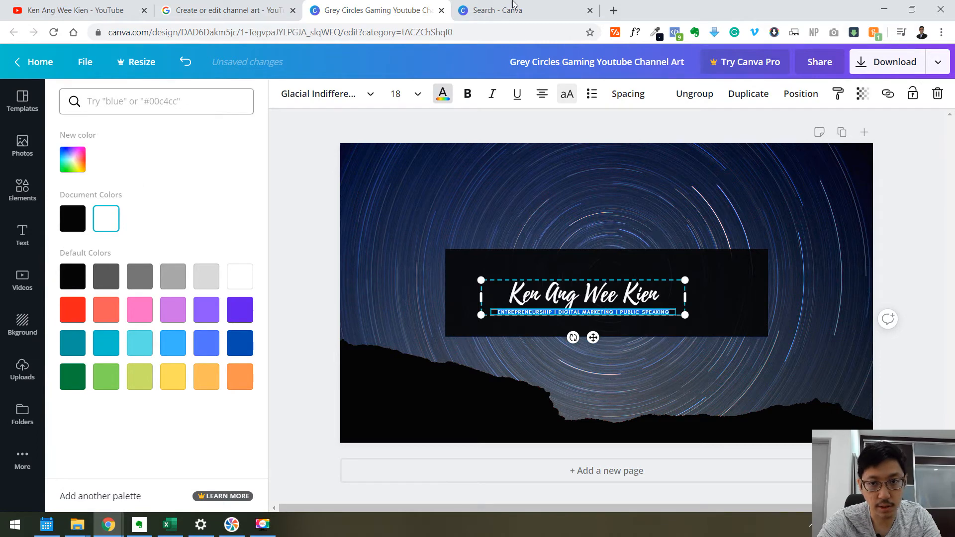
left_click(610, 14)
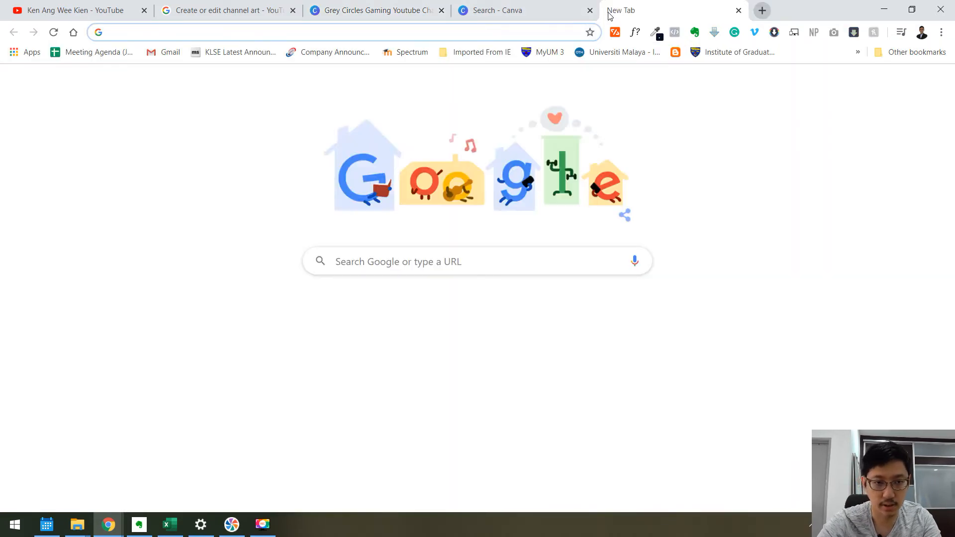
type("yell")
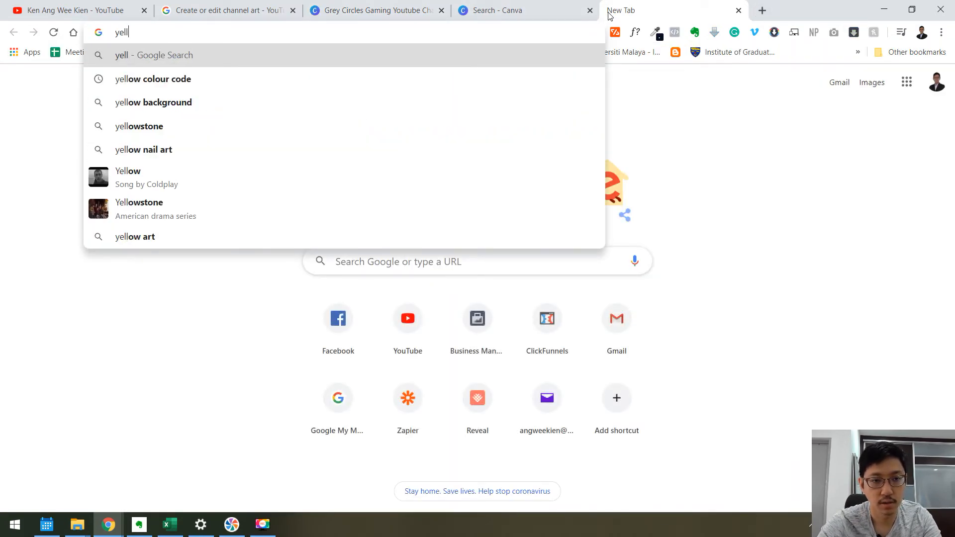
key("Down")
key("Return")
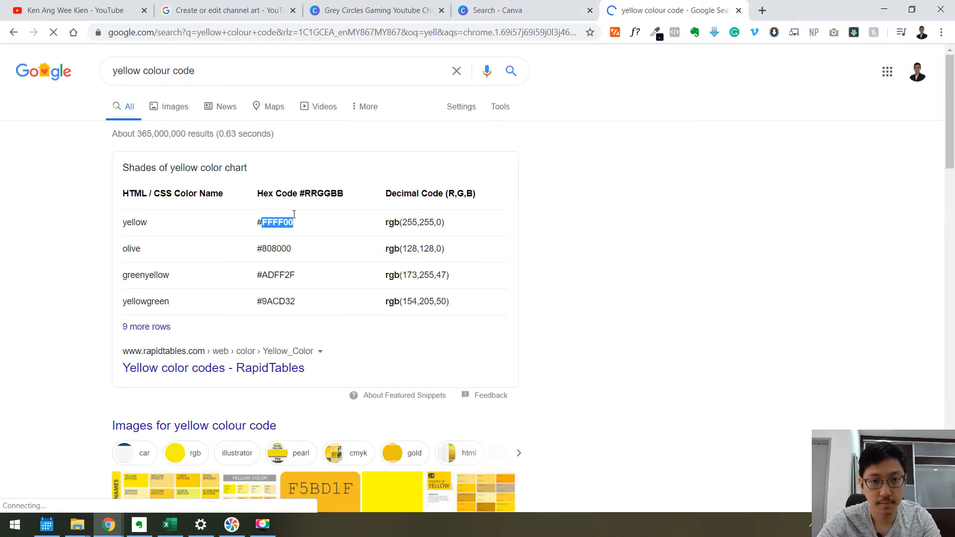
left_click(372, 11)
left_click(64, 164)
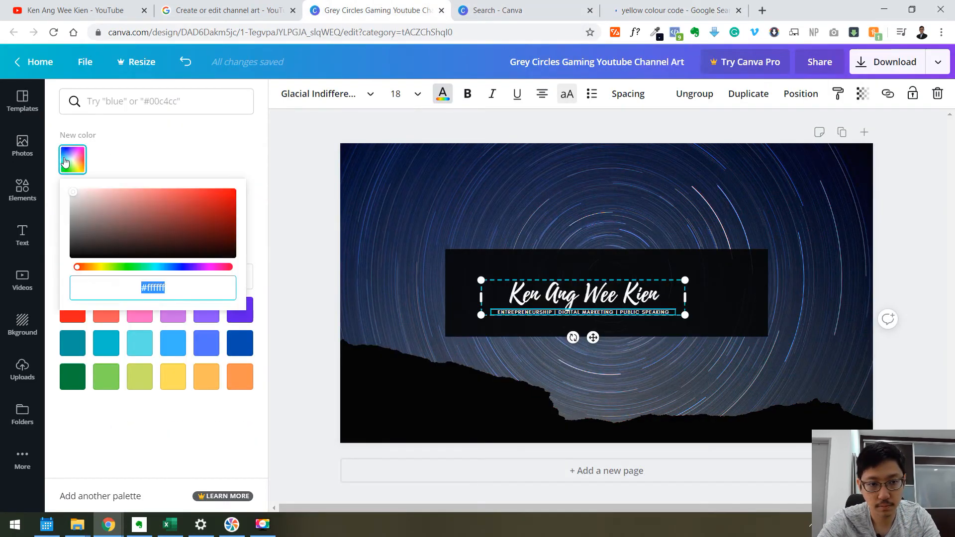
type("#FFFF00")
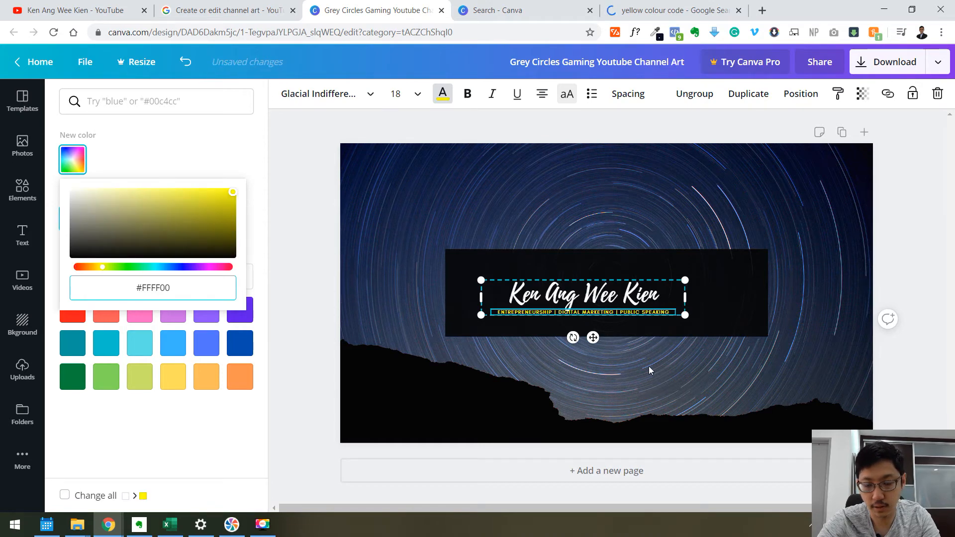
Enlarge the name heading to font size 107, keeping it within the rectangle.
left_click(493, 300)
left_click_drag(481, 280, 453, 254)
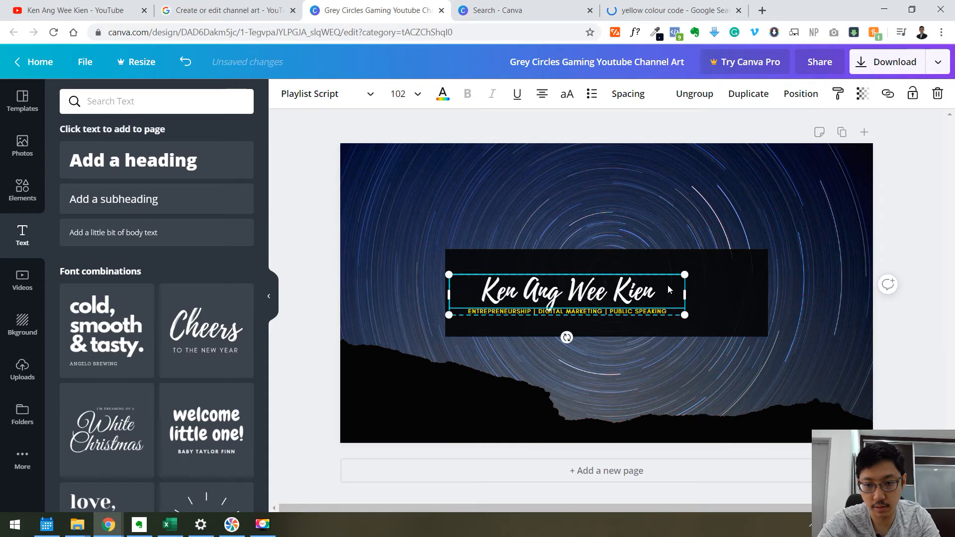
left_click_drag(690, 273, 574, 298)
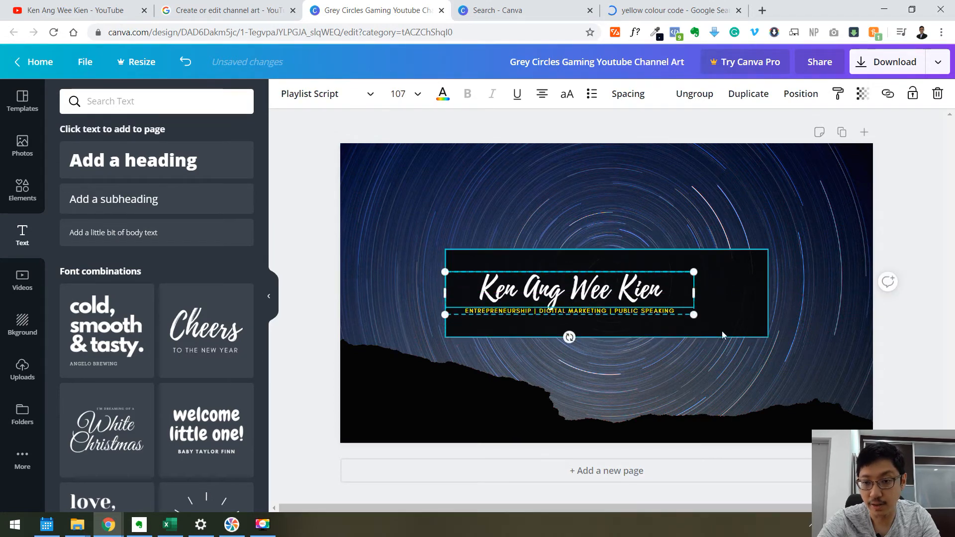
Add the uploaded portrait photo of the man in a suit onto the banner.
left_click(23, 369)
scroll(220, 244, "down", 5)
left_click(220, 244)
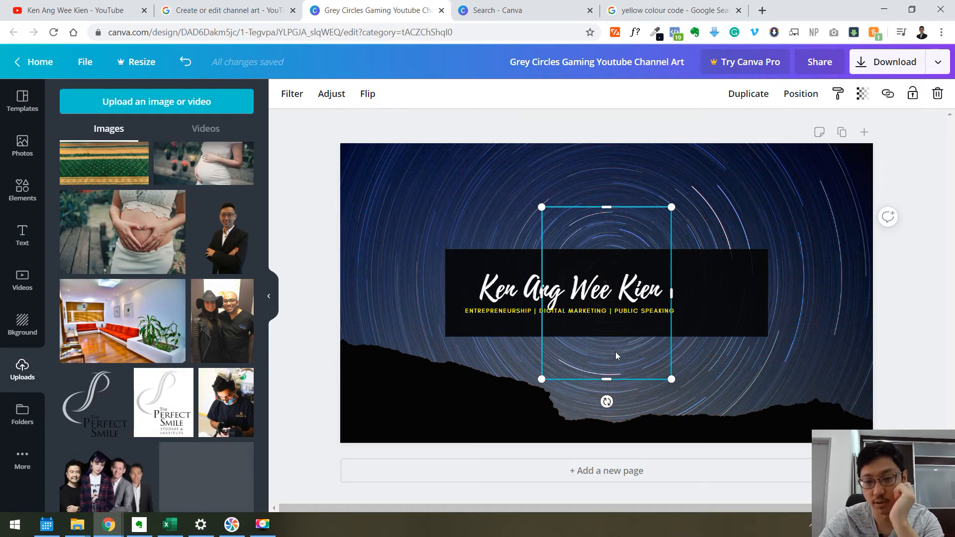
left_click_drag(644, 352, 699, 364)
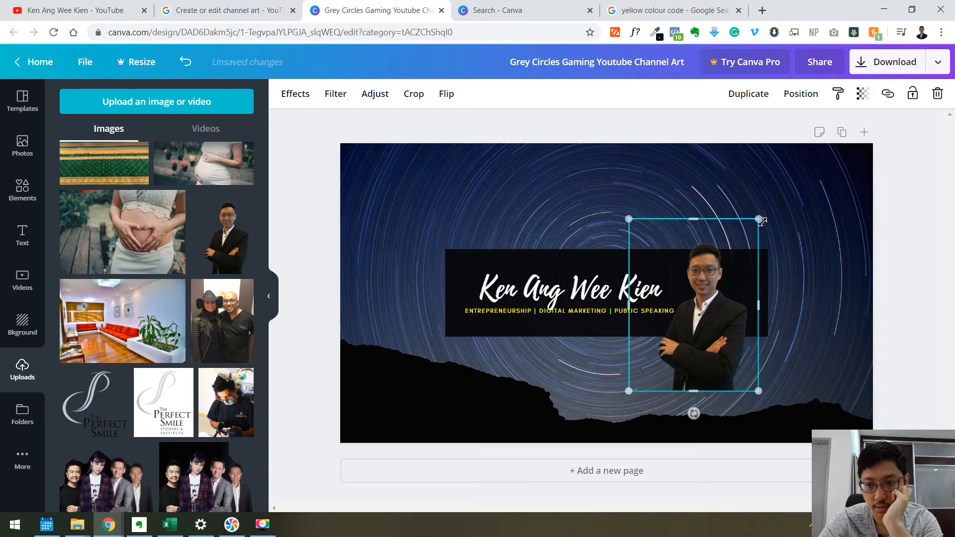
Resize the portrait photo and crop it tighter around the person.
left_click_drag(757, 219, 711, 290)
left_click(410, 97)
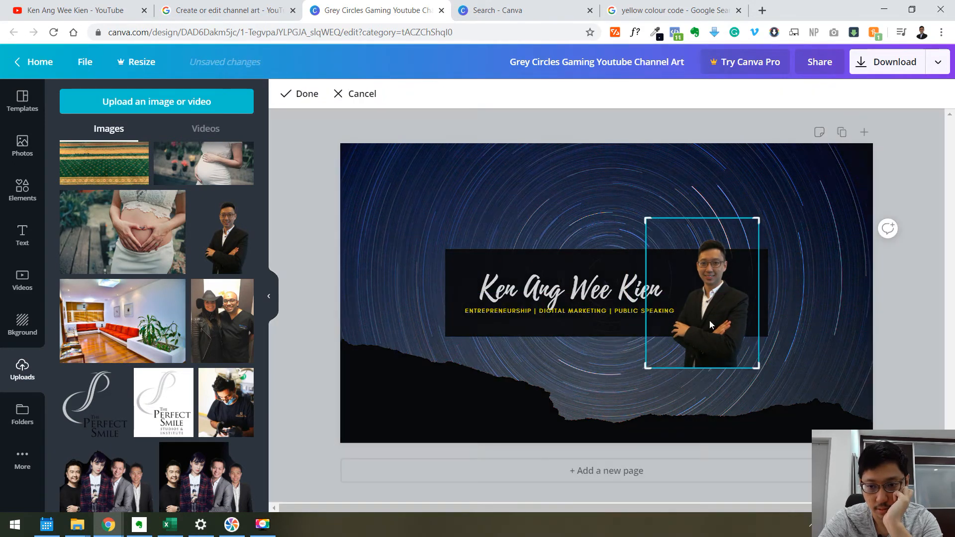
left_click_drag(757, 368, 760, 348)
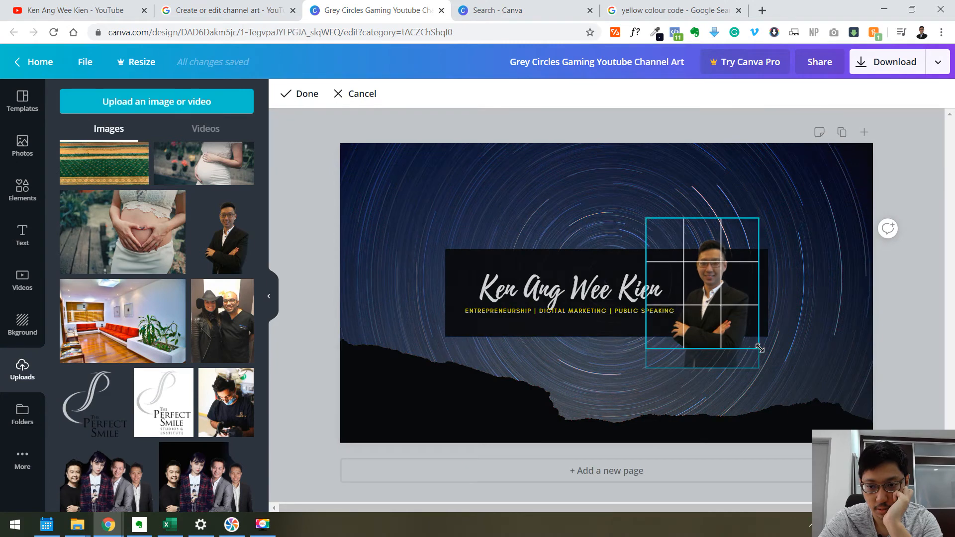
left_click_drag(757, 219, 758, 235)
left_click_drag(650, 345, 663, 346)
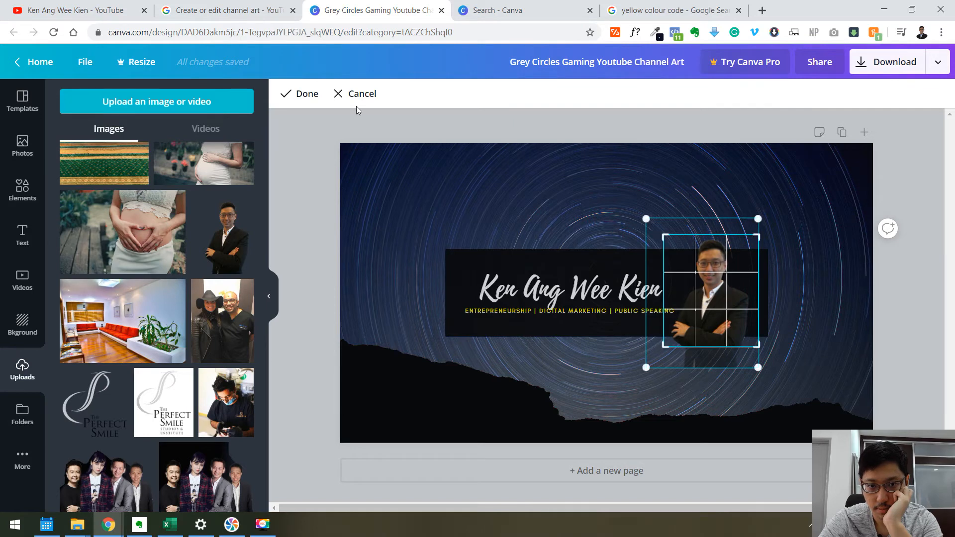
left_click(289, 94)
Scale the portrait to the rectangle's height and place it at the right end of the black rectangle.
left_click_drag(707, 270, 709, 276)
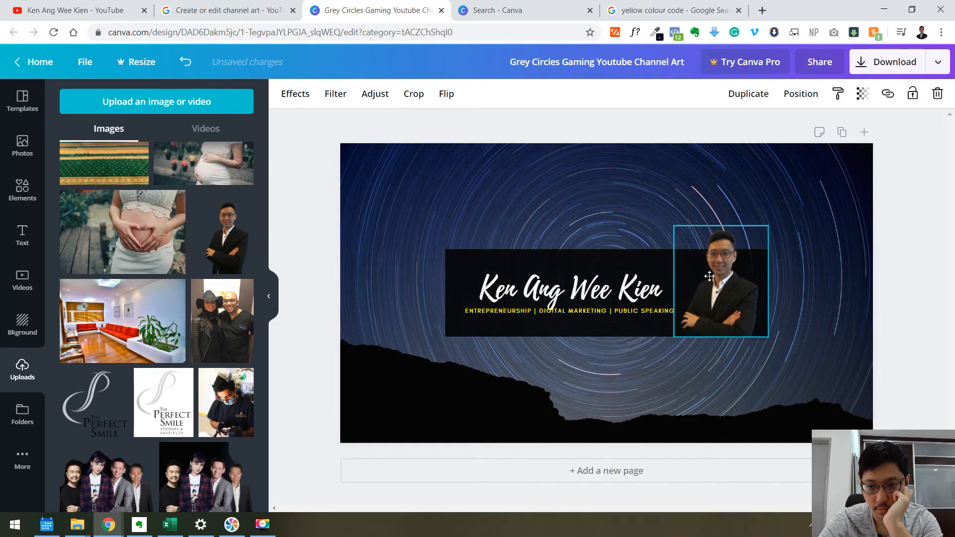
left_click_drag(768, 227, 751, 251)
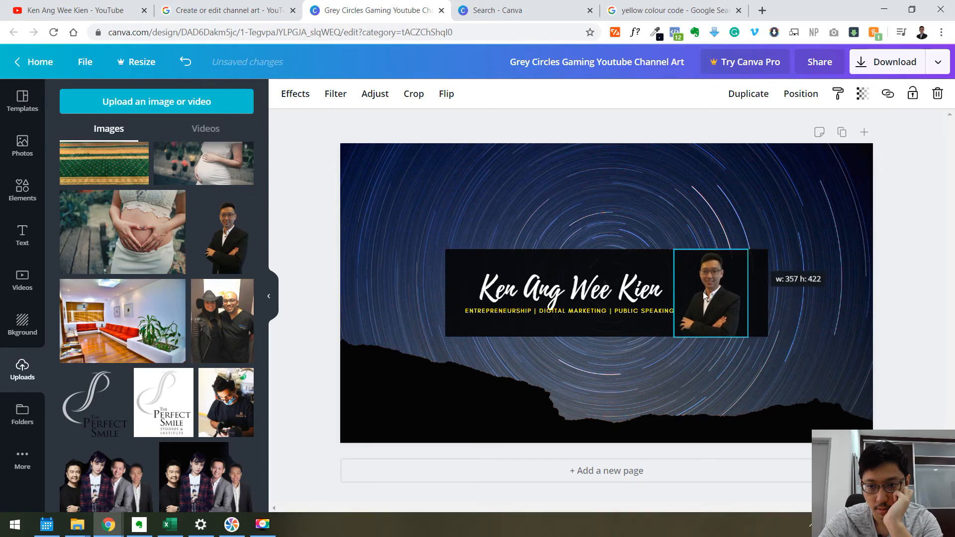
left_click_drag(705, 293, 725, 293)
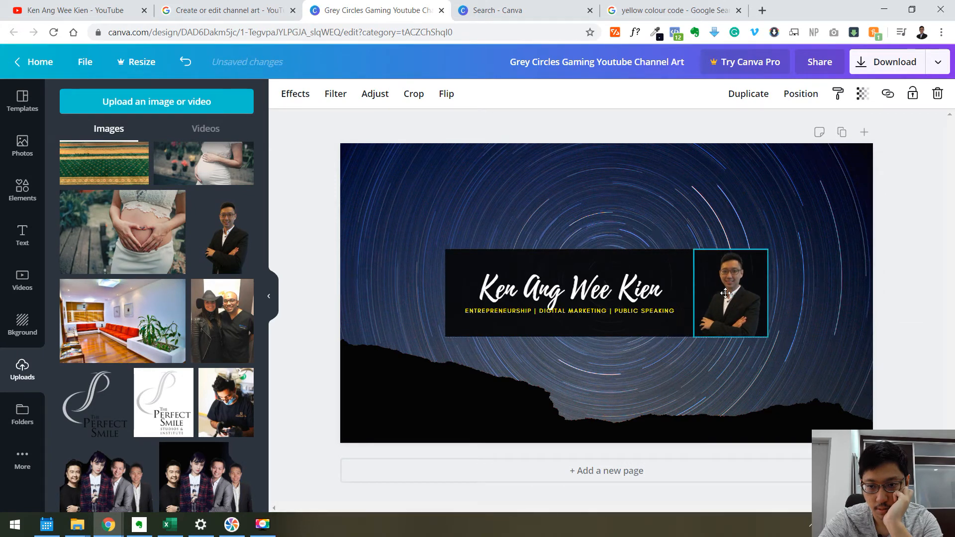
left_click(612, 293)
left_click(885, 277)
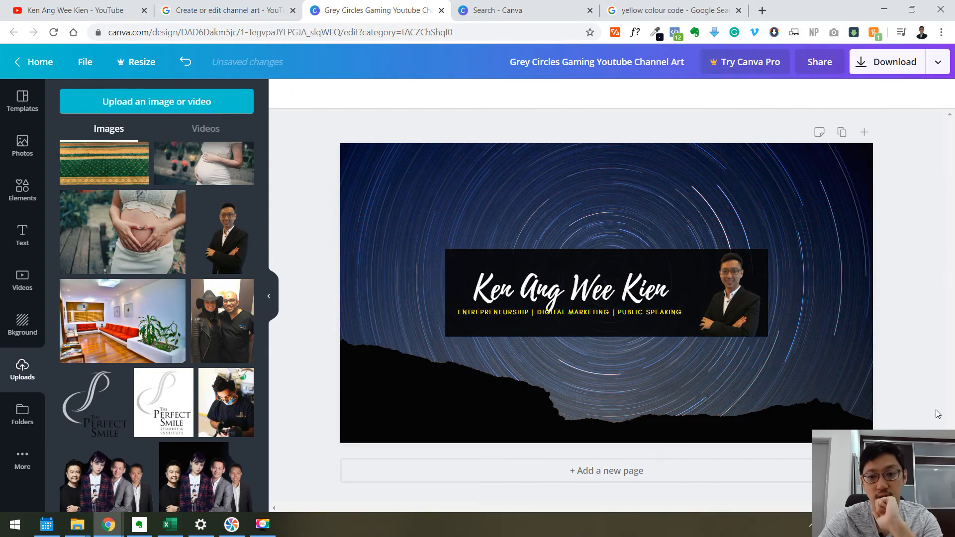
left_click(722, 301)
left_click_drag(722, 301, 717, 298)
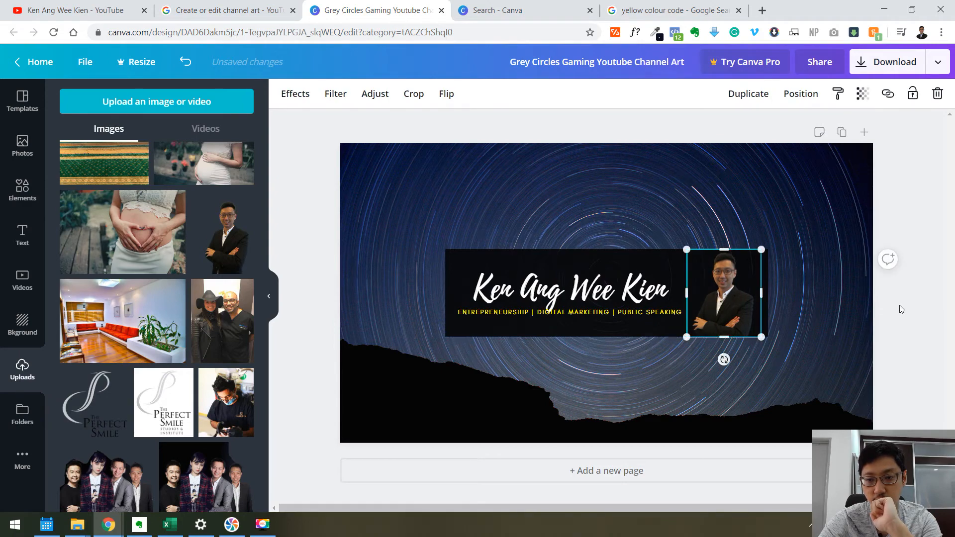
left_click(899, 306)
Compare with the current YouTube channel banner, then move the name heading up to add space above the tagline.
left_click(82, 5)
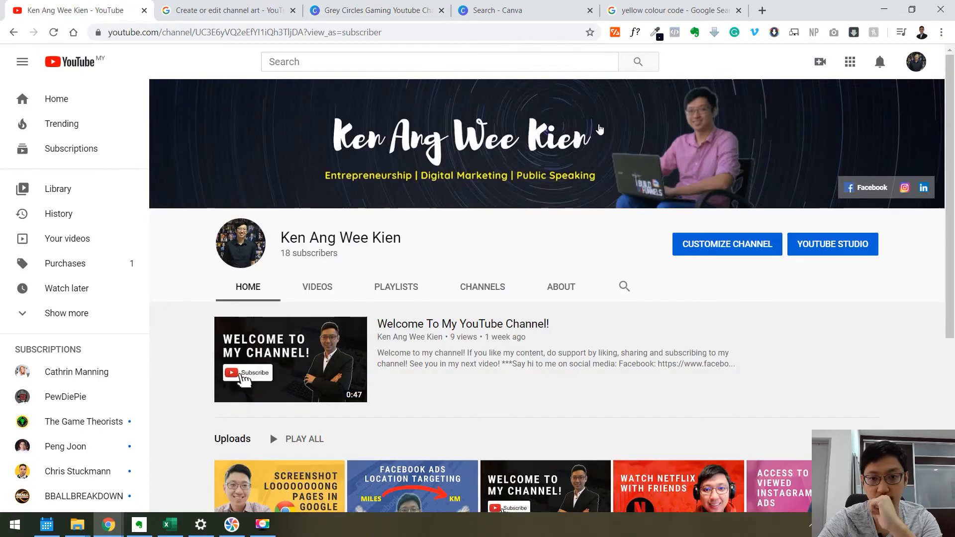
left_click(348, 10)
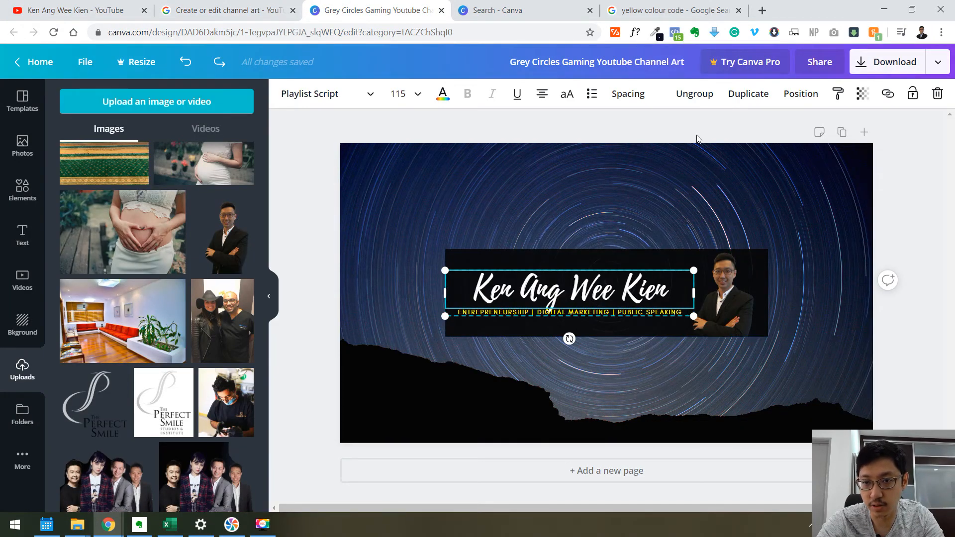
mouse_move(589, 284)
left_mouse_down()
mouse_move(589, 275)
mouse_move(588, 285)
left_mouse_up()
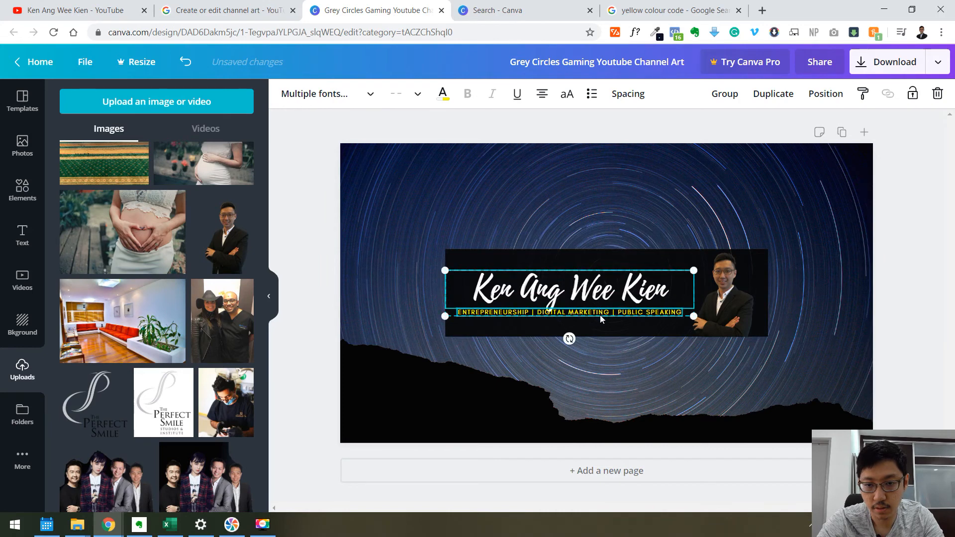
left_click(913, 252)
left_click(645, 281)
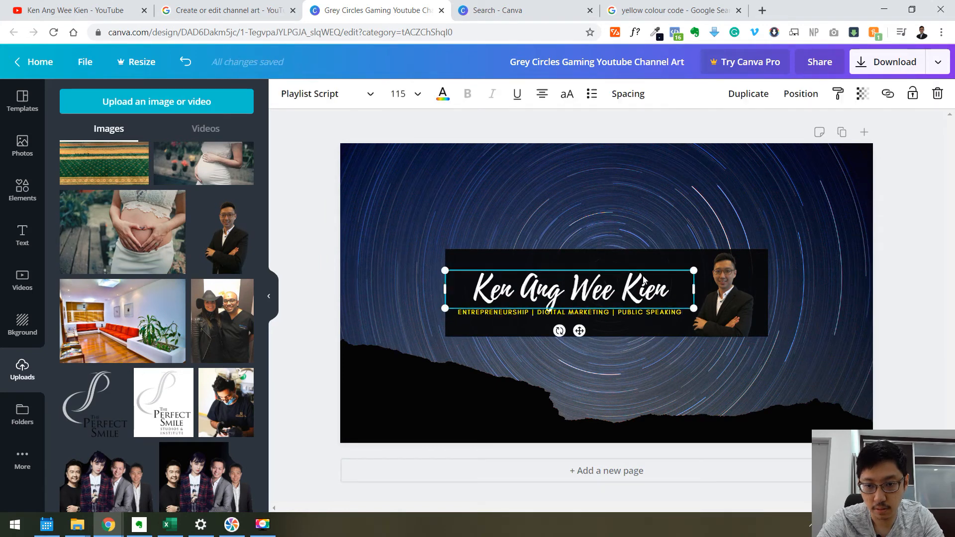
mouse_move(625, 284)
left_mouse_down()
mouse_move(620, 271)
mouse_move(613, 294)
left_mouse_up()
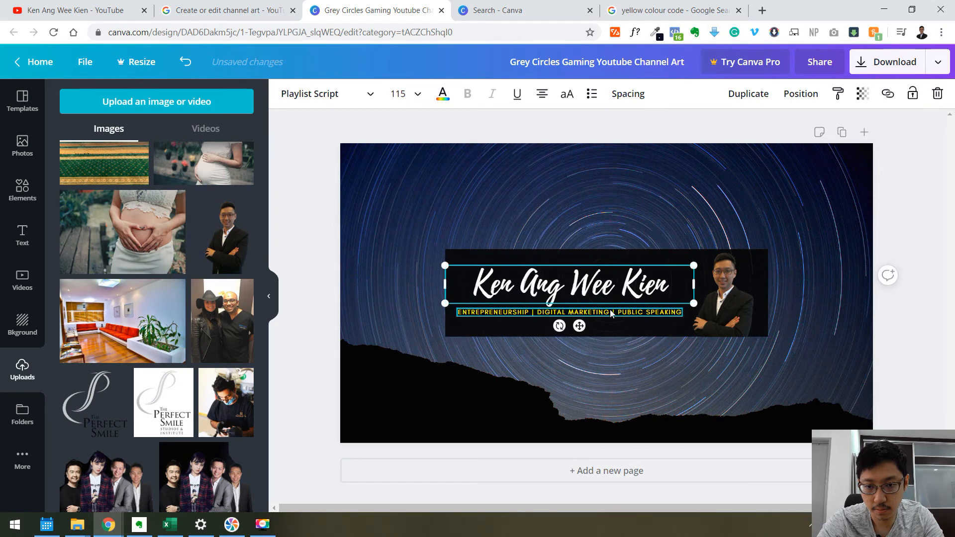
left_click(612, 314)
left_click(634, 294)
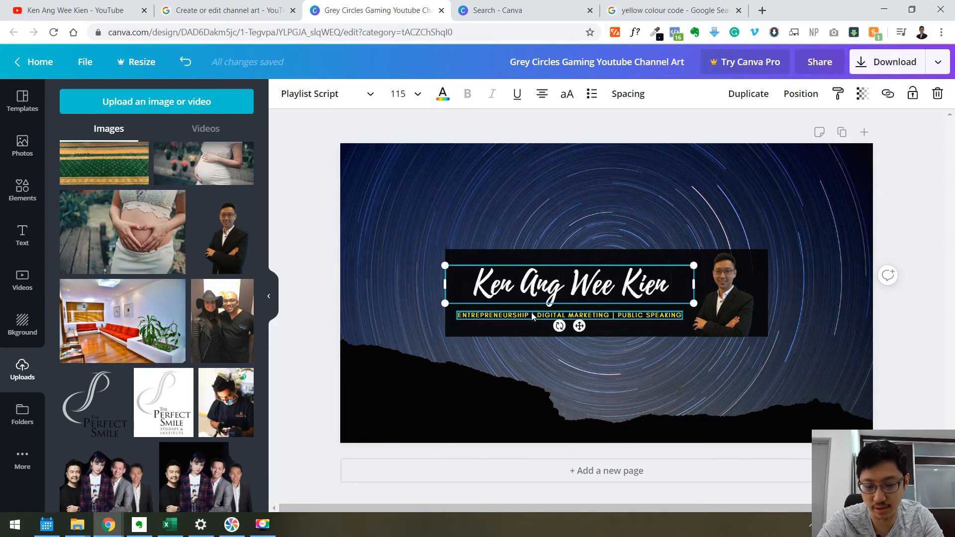
left_click(927, 232)
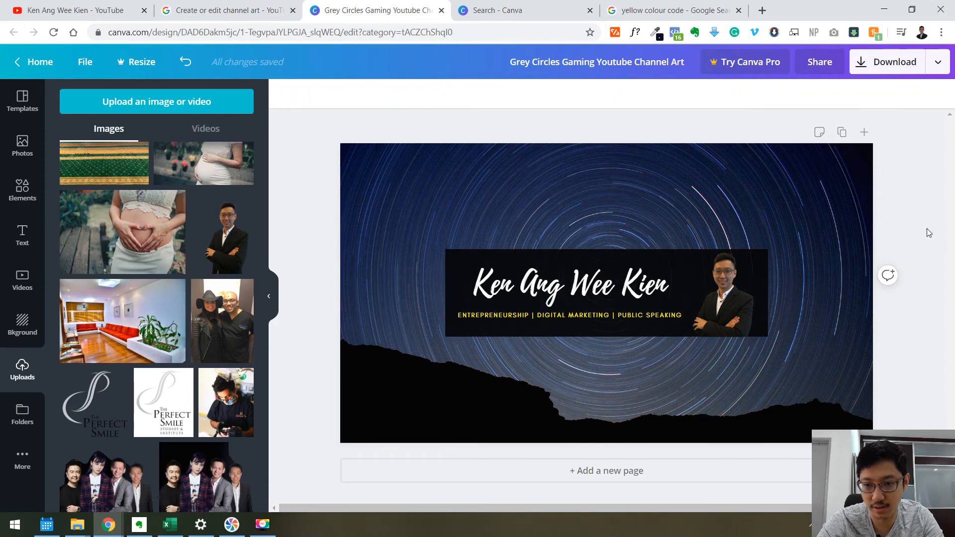
Stretch the black rectangle so it spans the full width of the banner.
left_click(635, 251)
left_click_drag(414, 290, 335, 282)
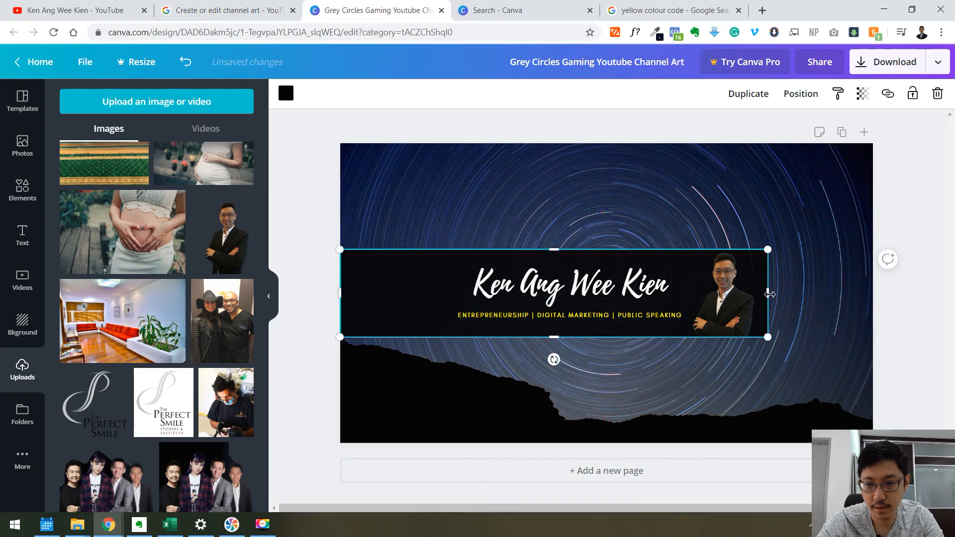
left_click_drag(808, 296, 873, 296)
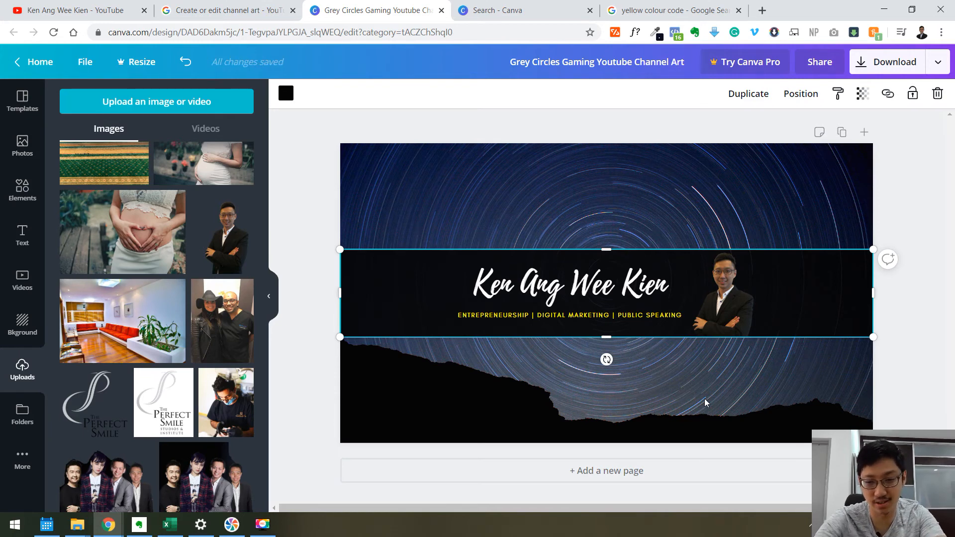
Set the black rectangle's transparency to 80.
left_click(860, 94)
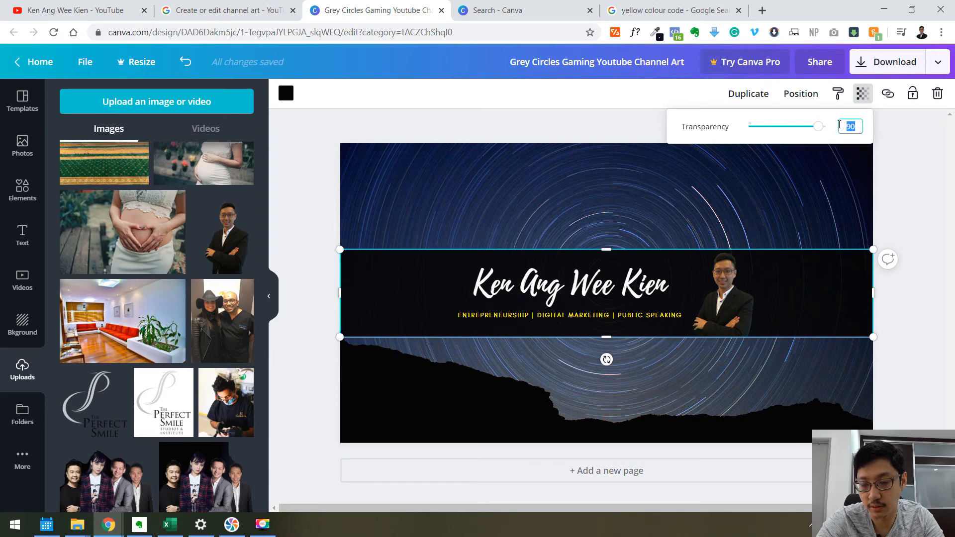
key("Return")
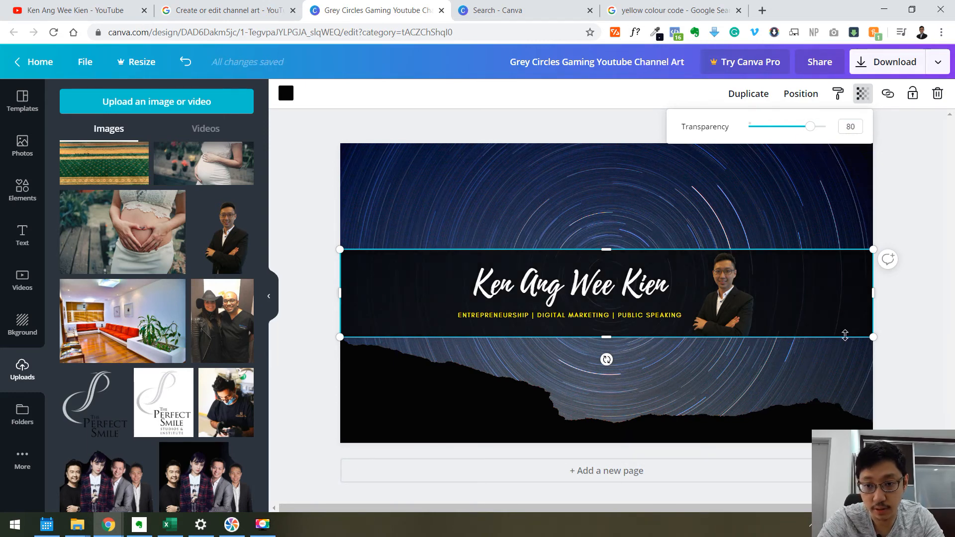
Download the banner design as a PNG image.
left_click(868, 62)
left_click(867, 70)
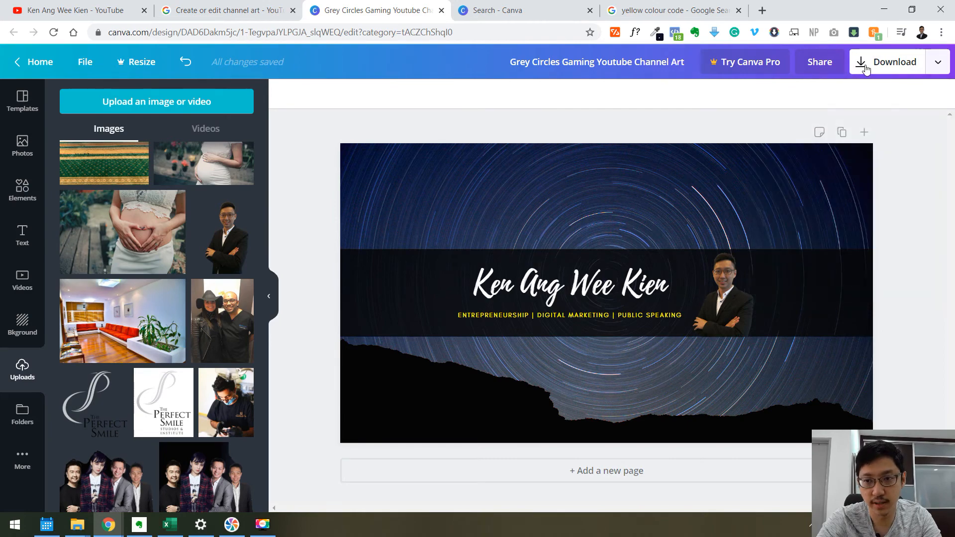
left_click(866, 69)
left_click(925, 274)
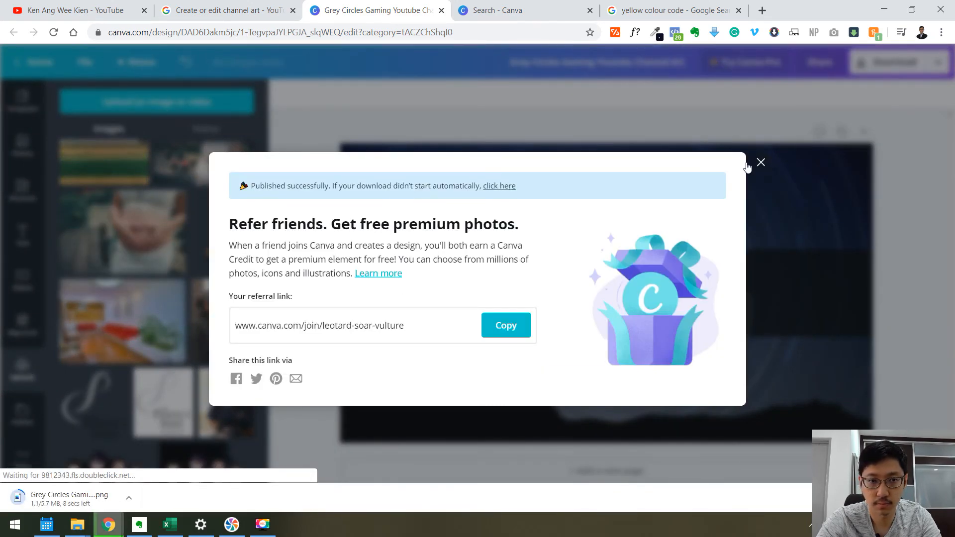
Switch to the YouTube channel page and open the channel art editor.
key("ctrl+1")
left_click(521, 5)
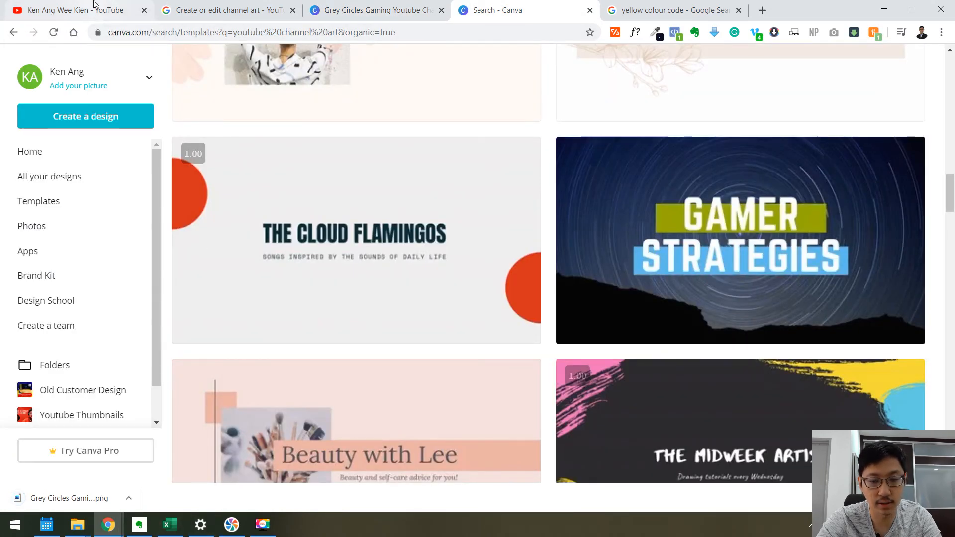
left_click(92, 7)
left_click(918, 106)
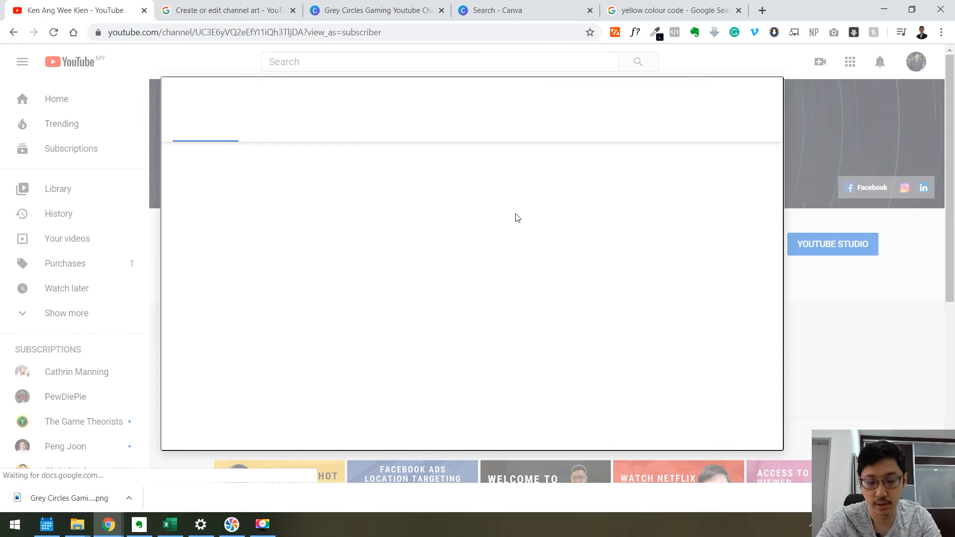
Upload the downloaded Grey Circles PNG from the Downloads folder as the channel art.
left_click(476, 297)
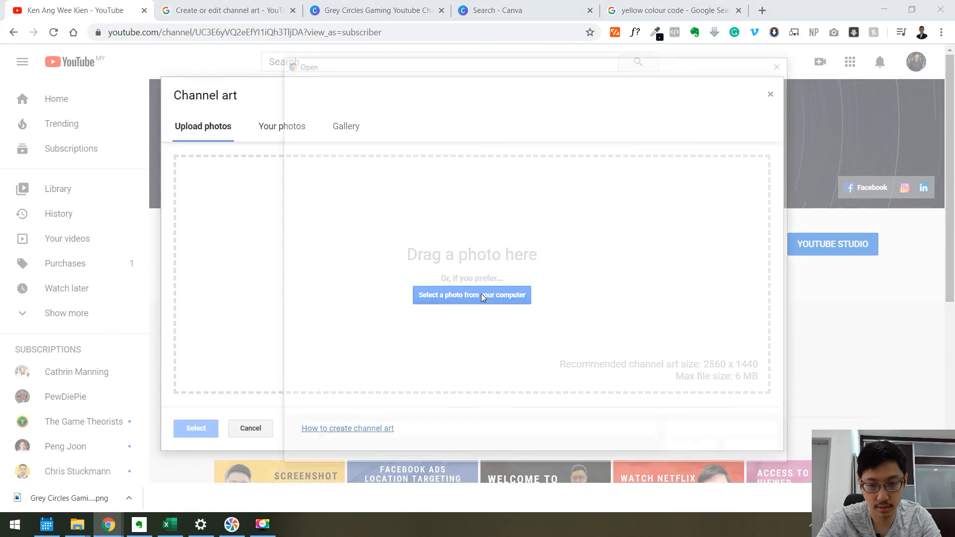
scroll(336, 141, "up", 3)
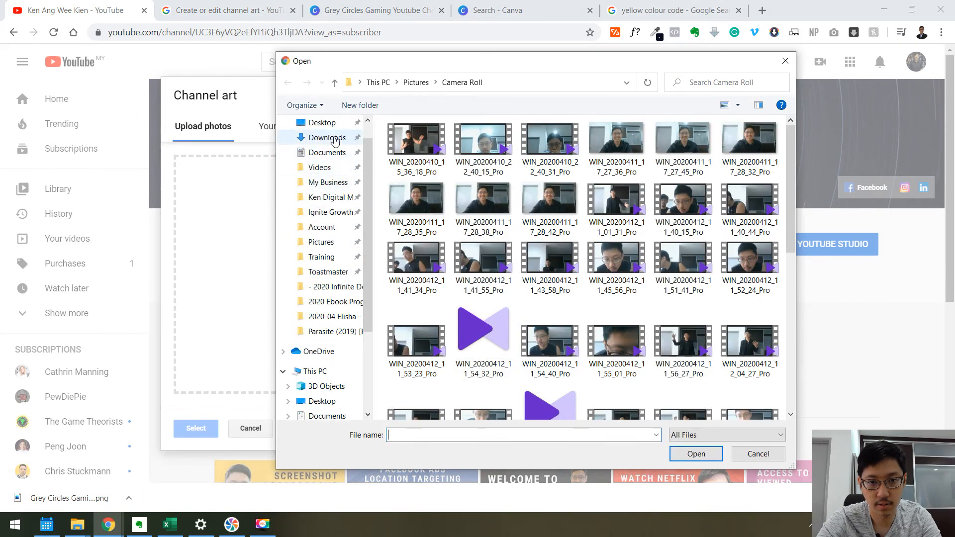
left_click(326, 138)
double_click(437, 167)
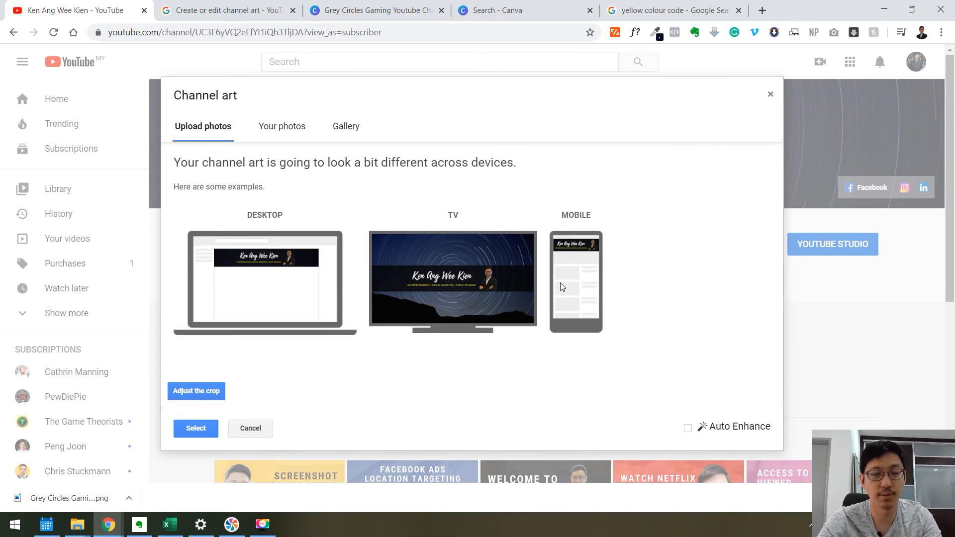
Review the desktop, TV and mobile previews and confirm the new channel art.
scroll(638, 276, "down", 3)
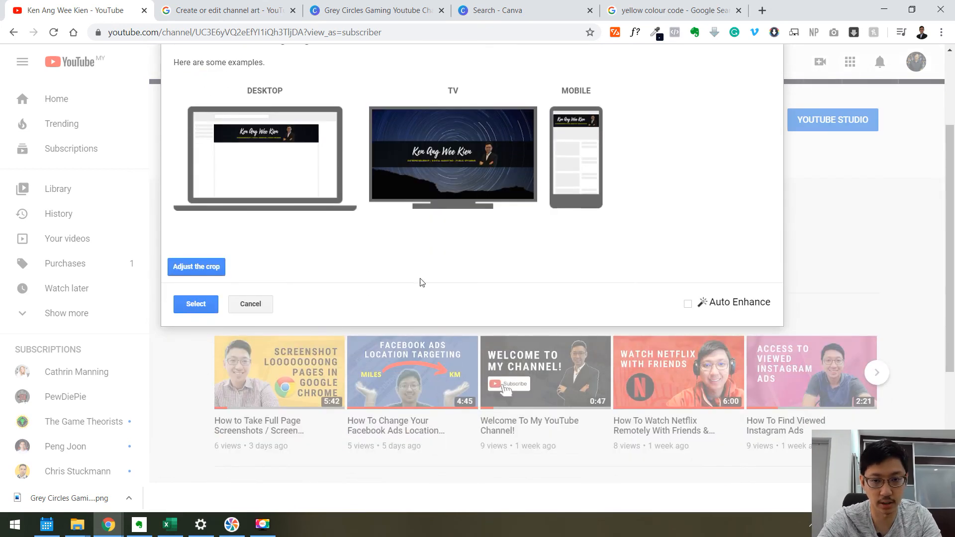
scroll(421, 282, "up", 3)
left_click(201, 428)
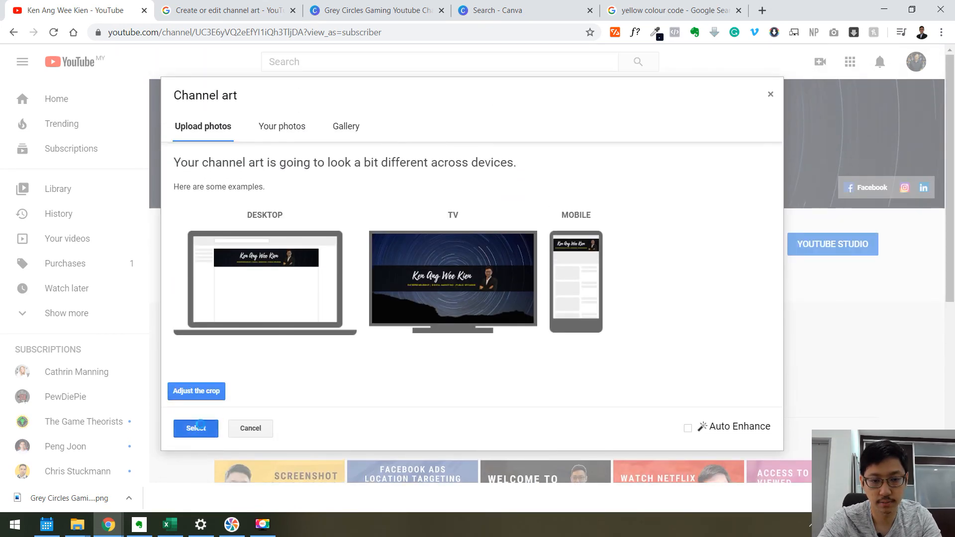